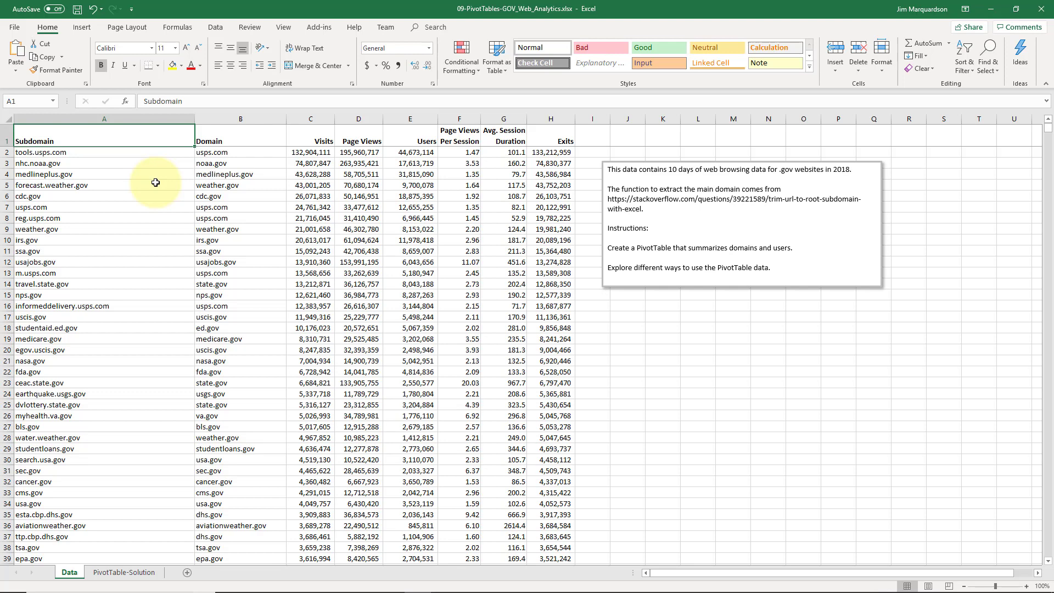
- Examine the first entries in the Subdomain column, A2 to A5, alongside the matching Domain value in B2
click(100, 152)
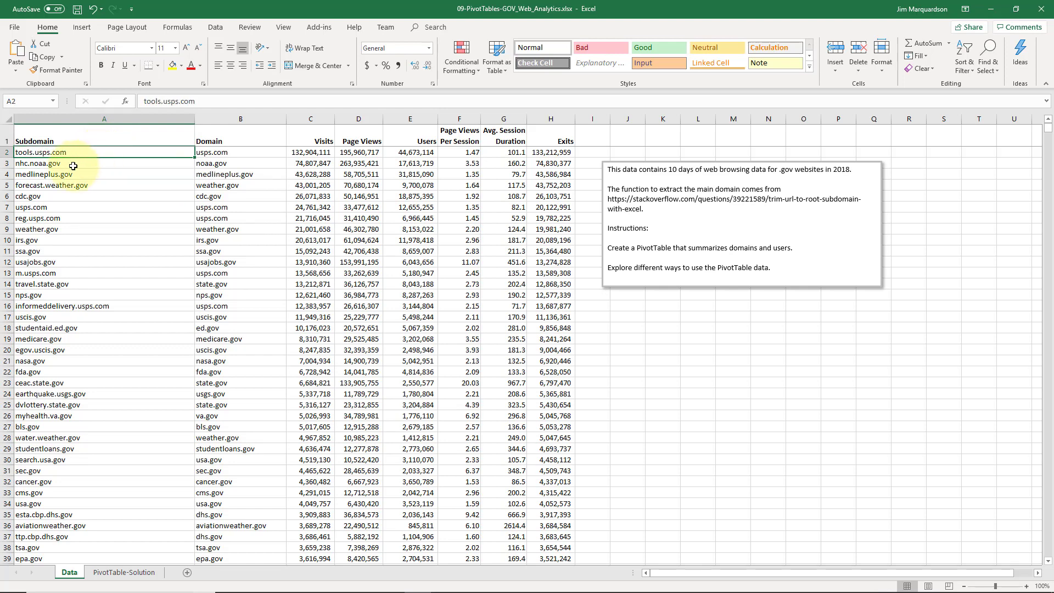
click(79, 153)
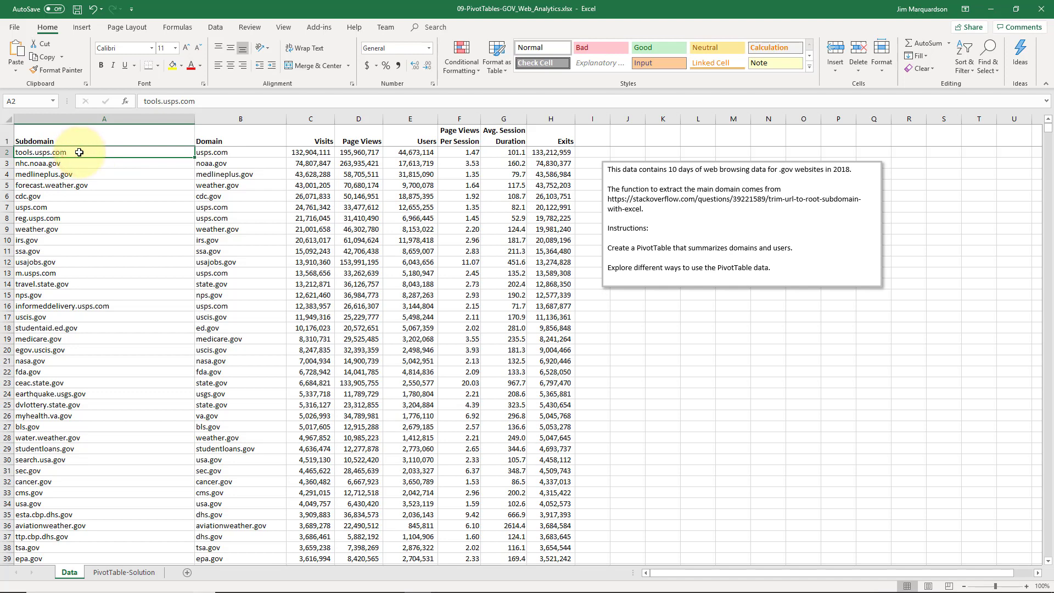
key(Right)
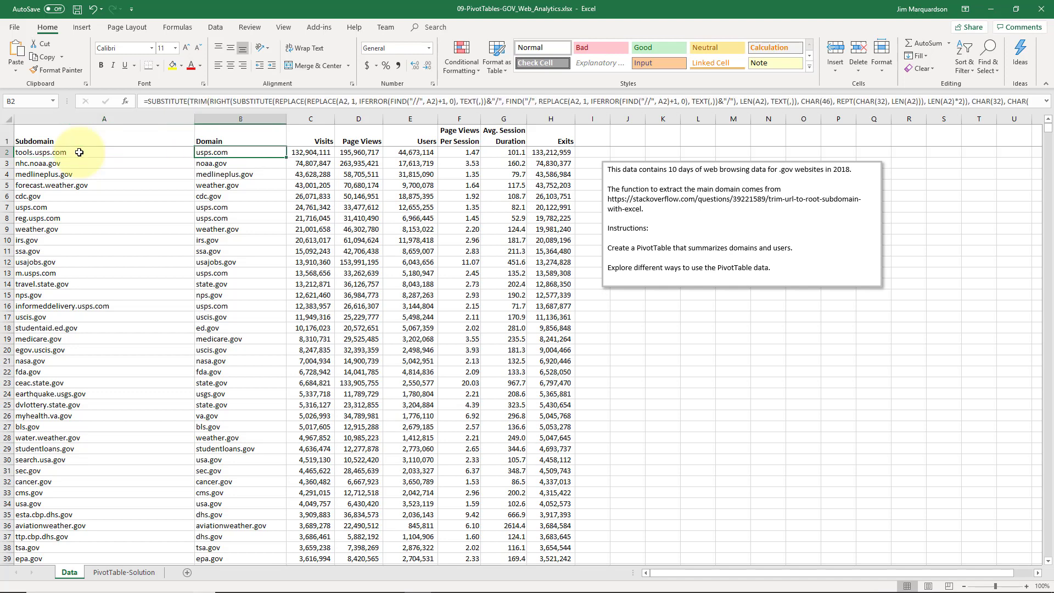
key(Left)
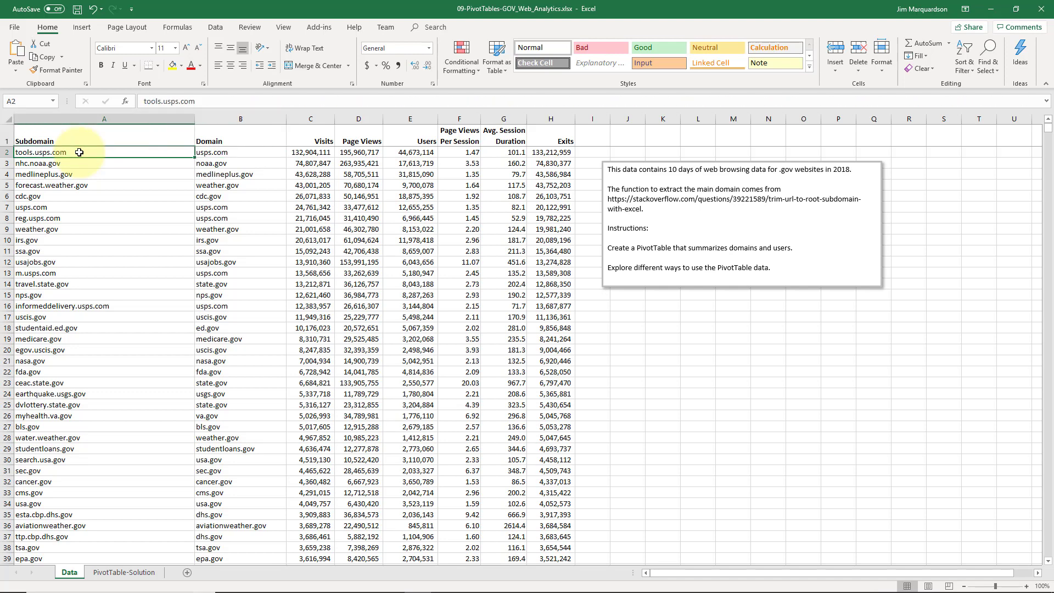
key(Down)
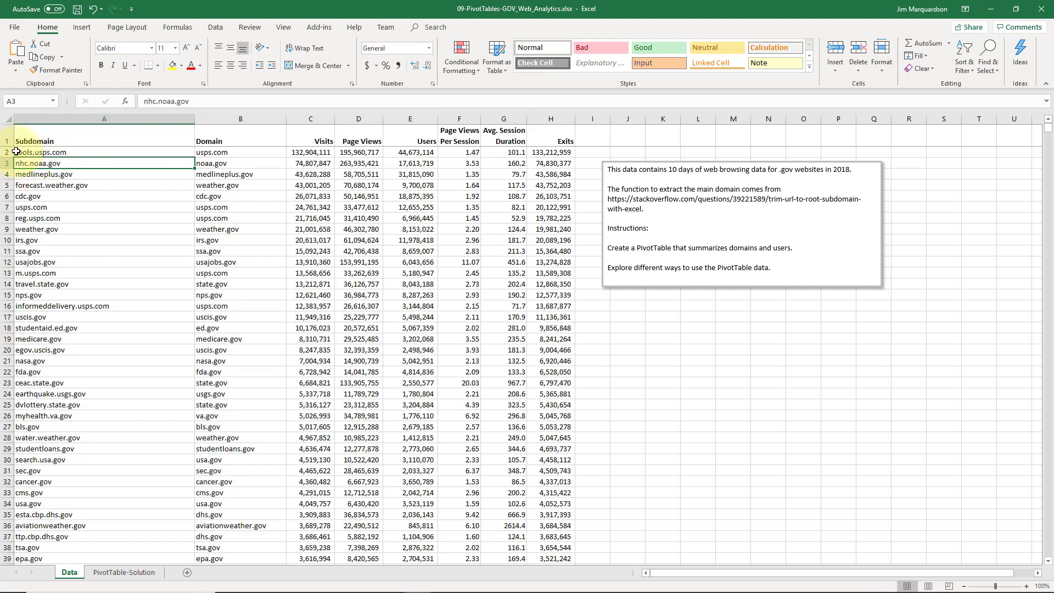
click(124, 152)
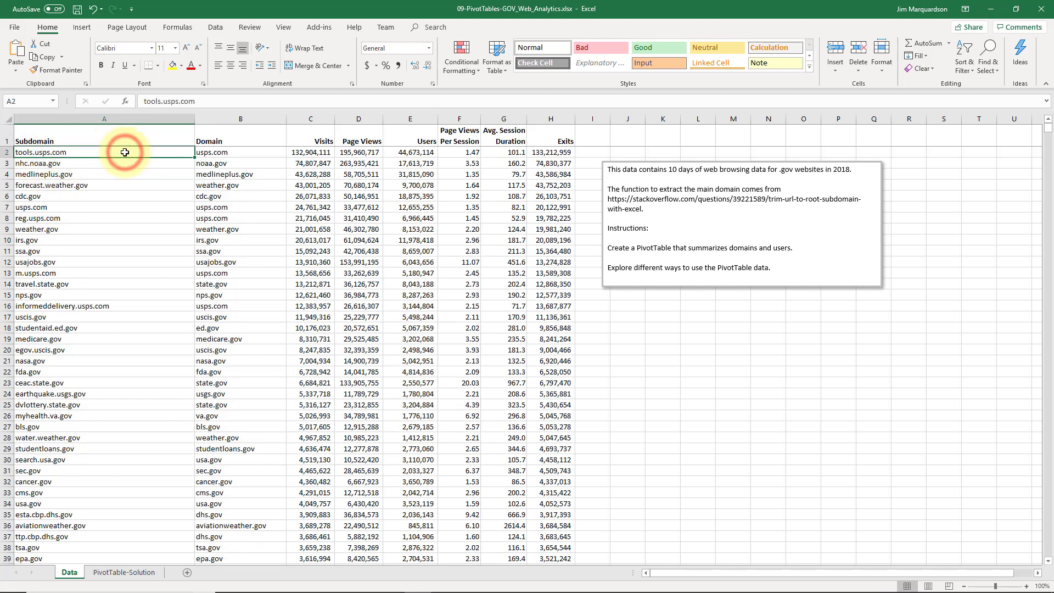
key(Down)
key(Down)
key(Down)
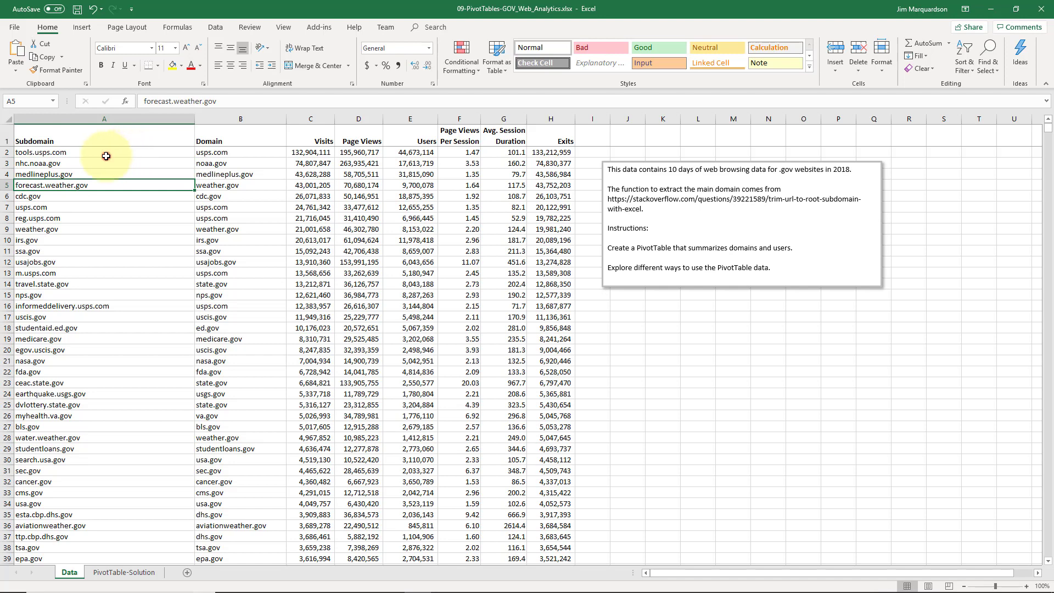
click(106, 154)
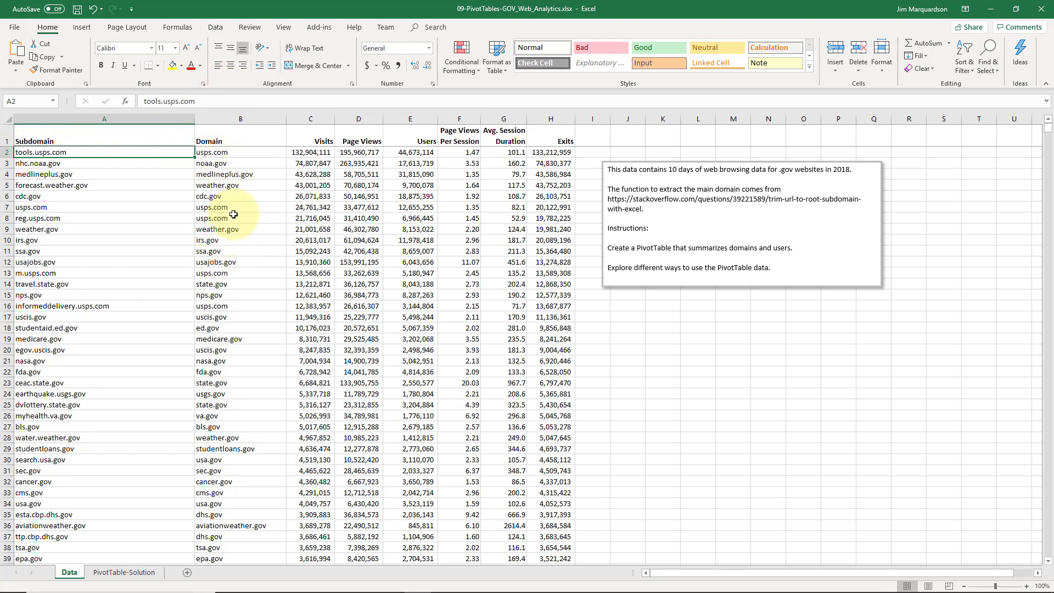
- Inspect the domain-extraction formula in cell B2 and highlight its Stack Overflow source URL in the instructions text box
click(235, 151)
click(212, 99)
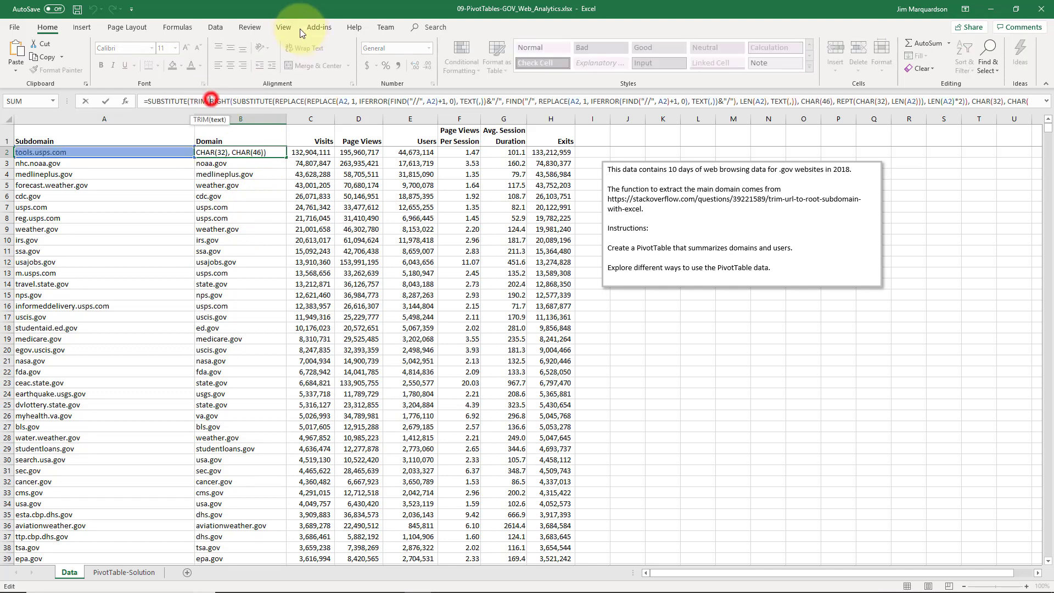
click(649, 209)
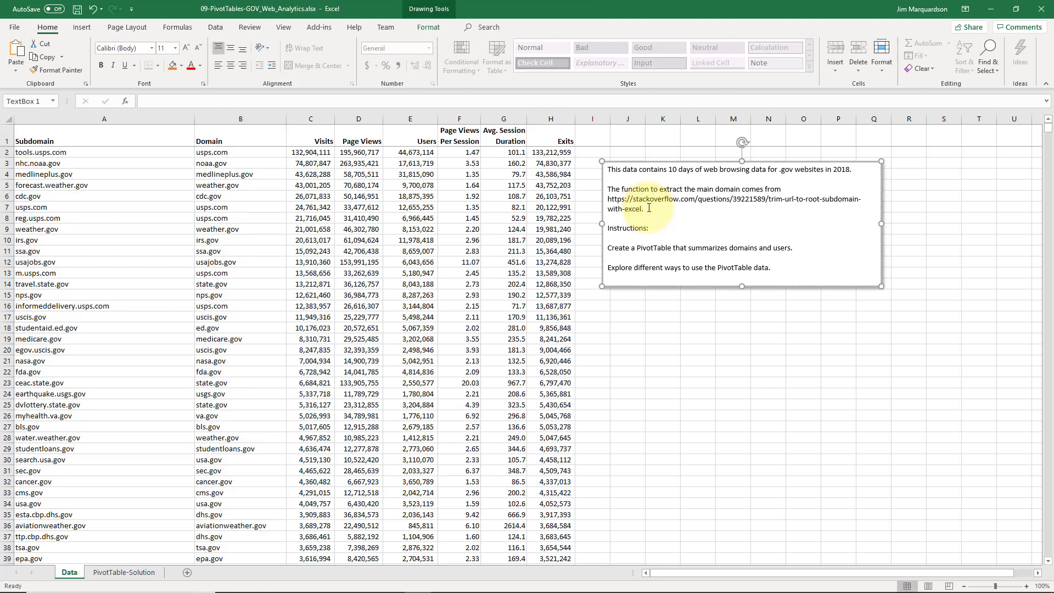
click(609, 200)
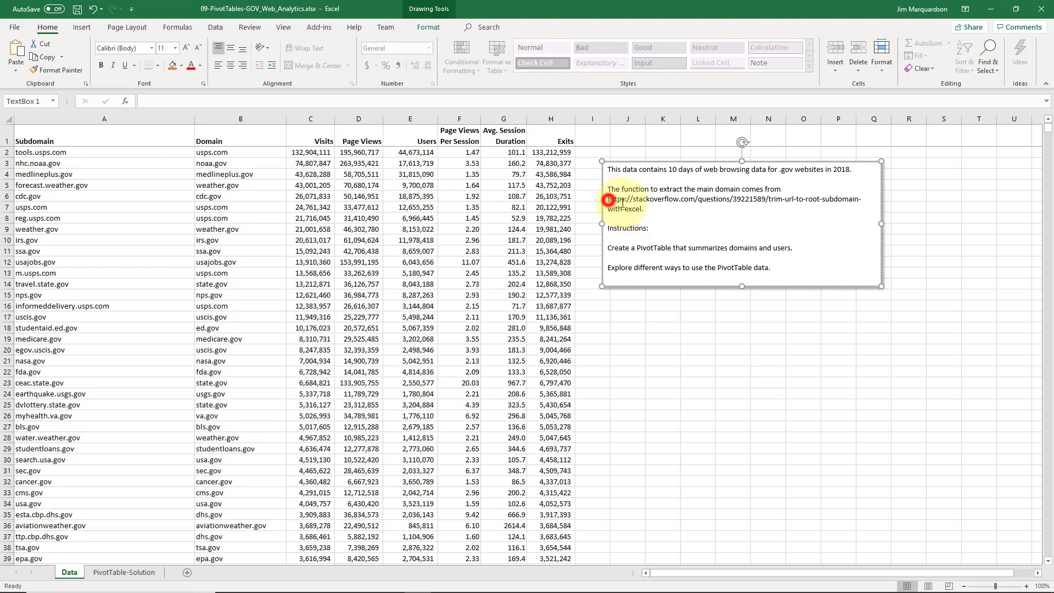
drag(608, 200, 631, 210)
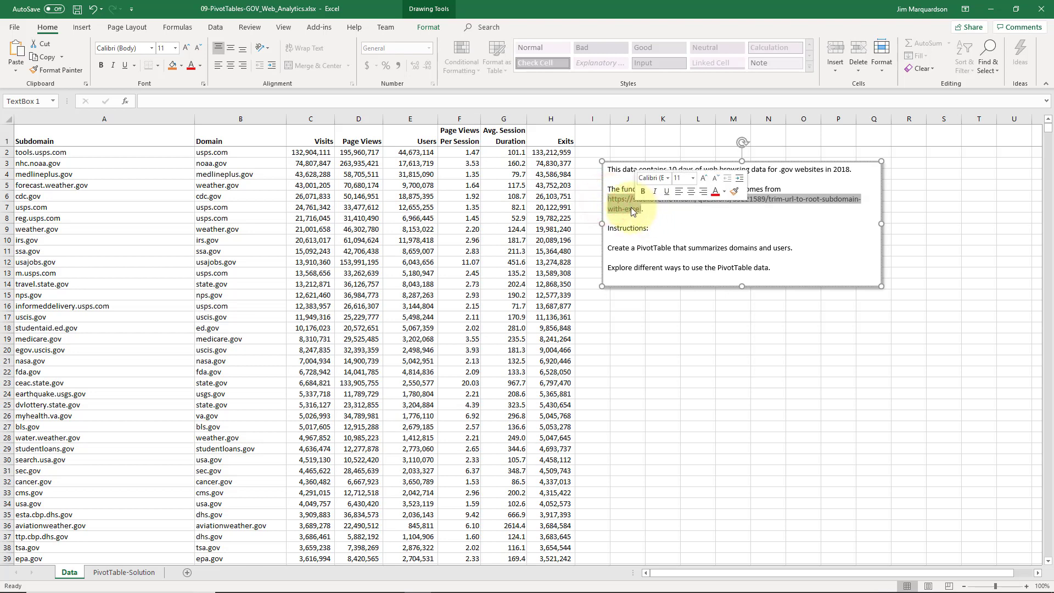
- Read through the full nested SUBSTITUTE formula in cell B2 from start to end and leave it without editing
click(254, 153)
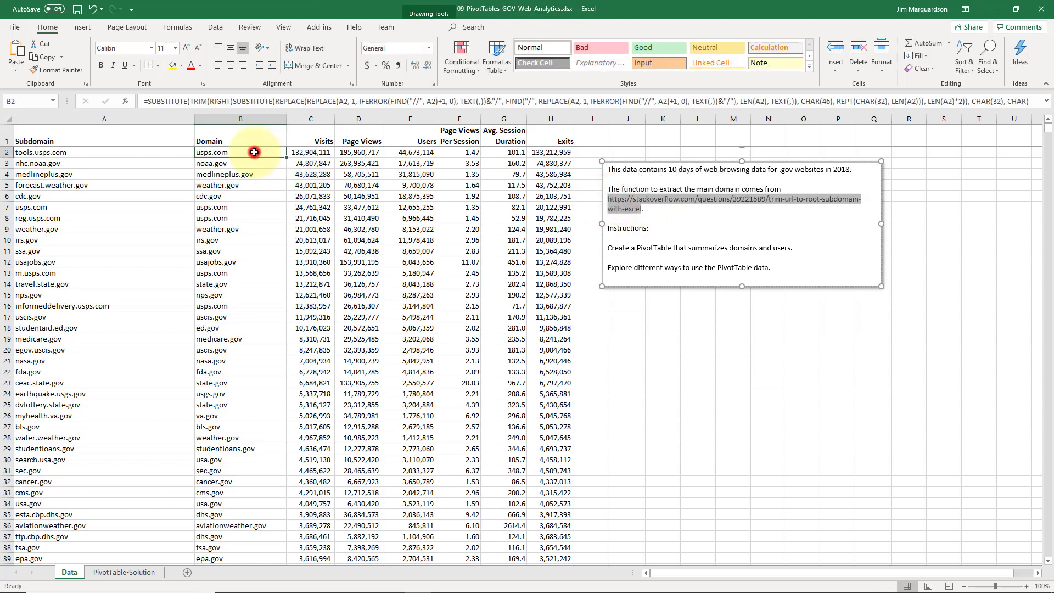
click(252, 103)
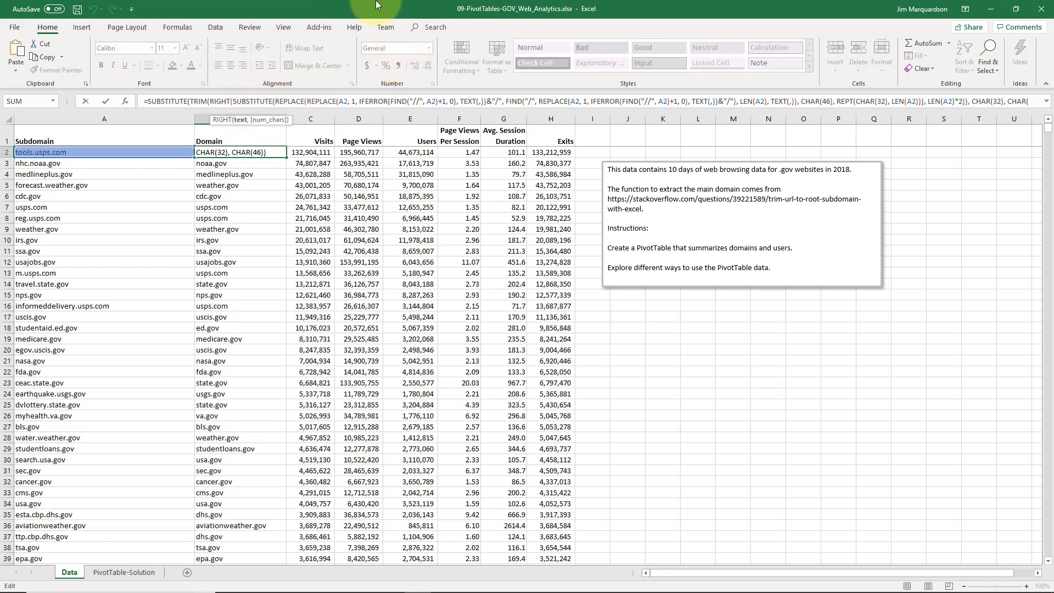
key(Left)
key(Left)
key(Left)
key(Left)
key(Left)
key(Left)
key(Left)
key(Left)
key(Left)
key(Left)
key(Left)
key(Left)
key(Left)
key(Left)
key(Left)
key(Left)
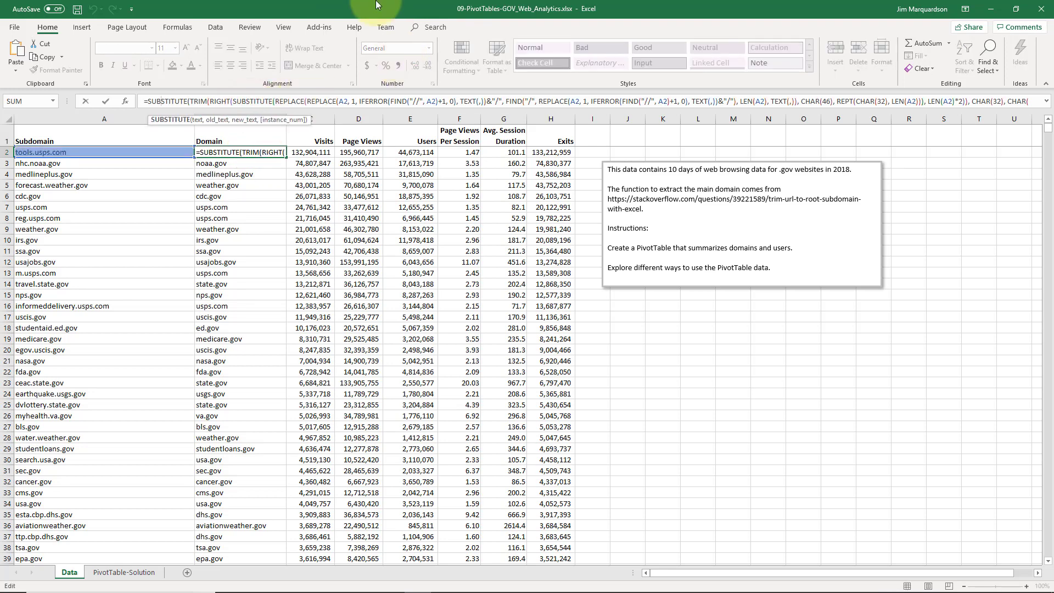
key(Right)
key(Right)
key(Right)
key(Right)
key(Right)
key(Right)
key(Right)
key(Right)
key(Right)
key(Right)
key(Right)
key(Right)
key(Right)
key(Right)
key(Right)
key(Right)
key(Right)
key(Right)
key(Right)
key(Right)
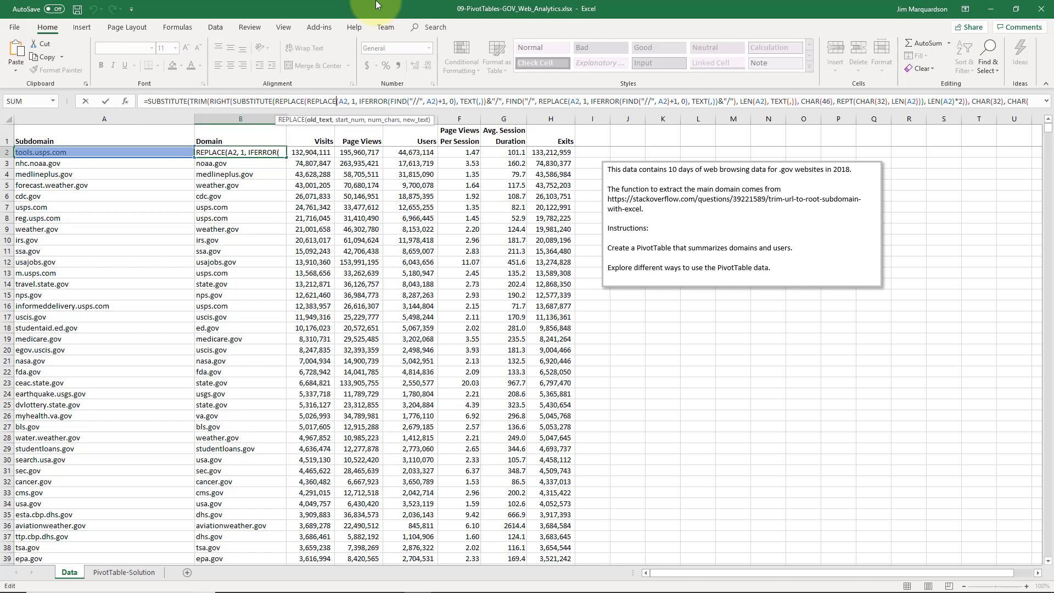
key(Right)
key(Right)
key(Right)
key(Right)
key(Right)
key(Right)
key(Right)
key(Right)
key(Right)
key(Right)
key(Right)
key(Right)
key(Right)
key(Right)
key(Right)
key(Right)
key(Right)
key(Right)
key(Right)
key(Right)
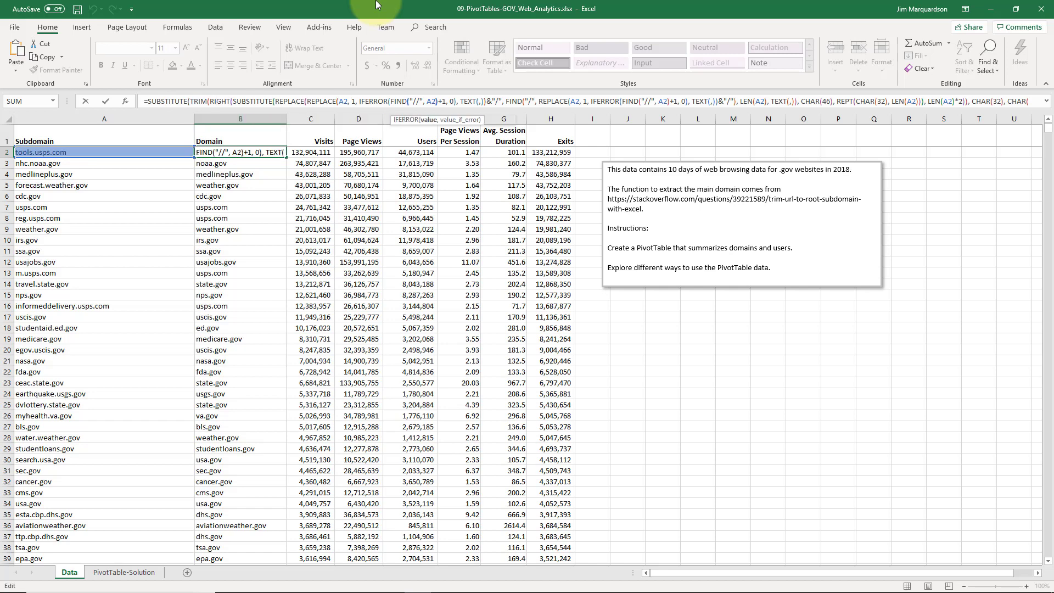
key(Right)
key(Right)
key(Right)
key(Right)
key(Right)
key(Right)
key(Right)
key(Right)
key(Right)
key(Right)
key(Right)
key(Right)
key(Right)
key(Right)
key(Right)
key(Right)
key(Right)
key(Right)
key(Right)
key(Right)
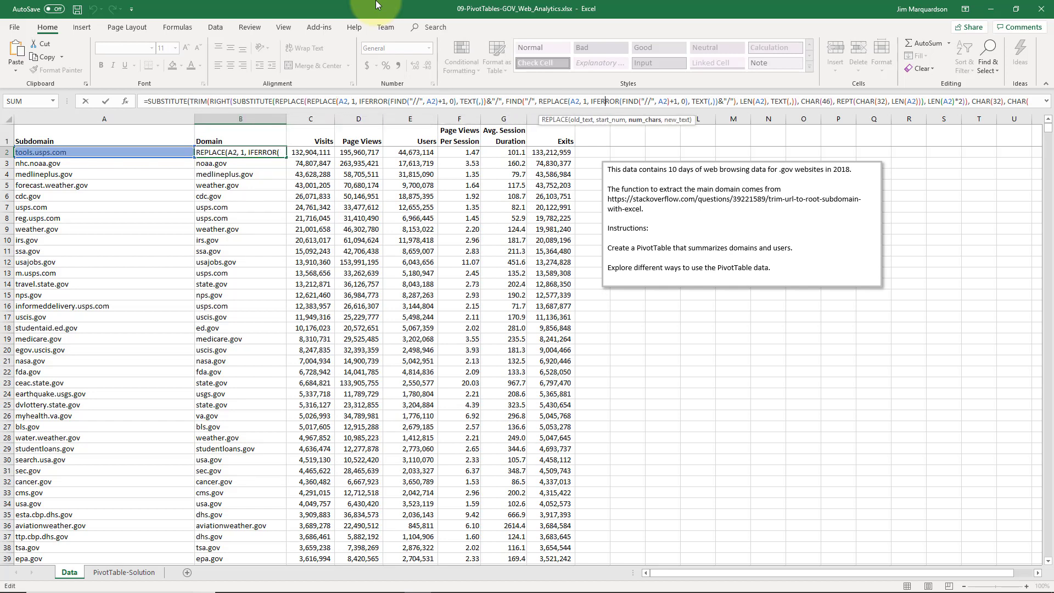
key(Right)
key(Right)
key(Right)
key(Right)
key(Right)
key(Right)
key(Right)
key(Right)
key(Right)
key(Right)
key(Right)
key(Right)
key(Right)
key(Right)
key(Right)
key(Right)
key(Right)
key(Right)
key(Right)
key(Right)
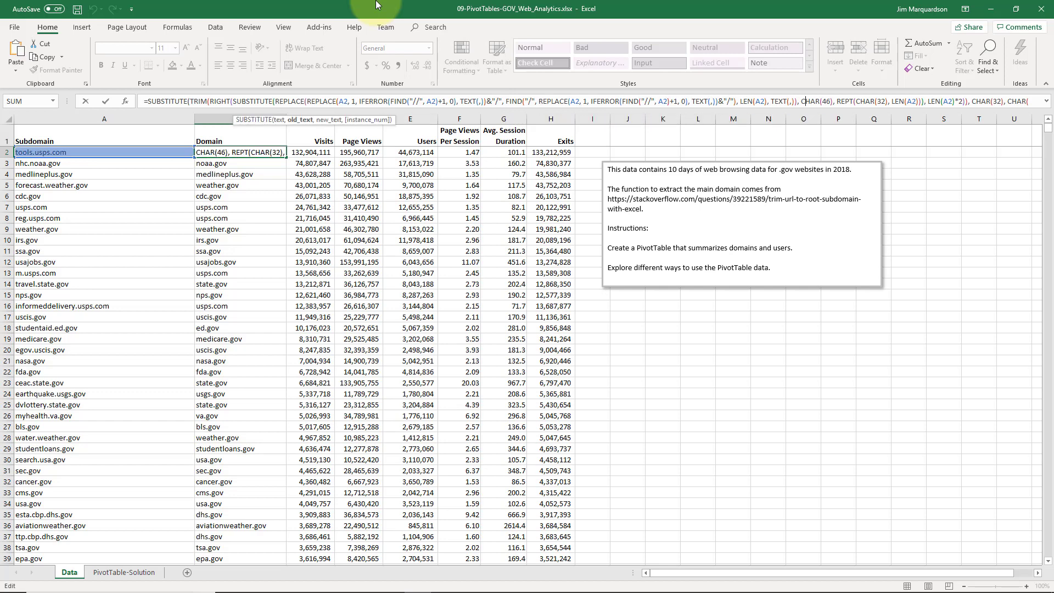
key(Right)
key(Right)
key(Right)
key(Right)
key(Right)
key(Right)
key(Right)
key(Right)
key(Right)
key(Right)
key(Right)
key(Right)
key(Right)
key(Right)
key(Right)
key(Right)
key(Right)
key(Right)
key(Right)
key(Right)
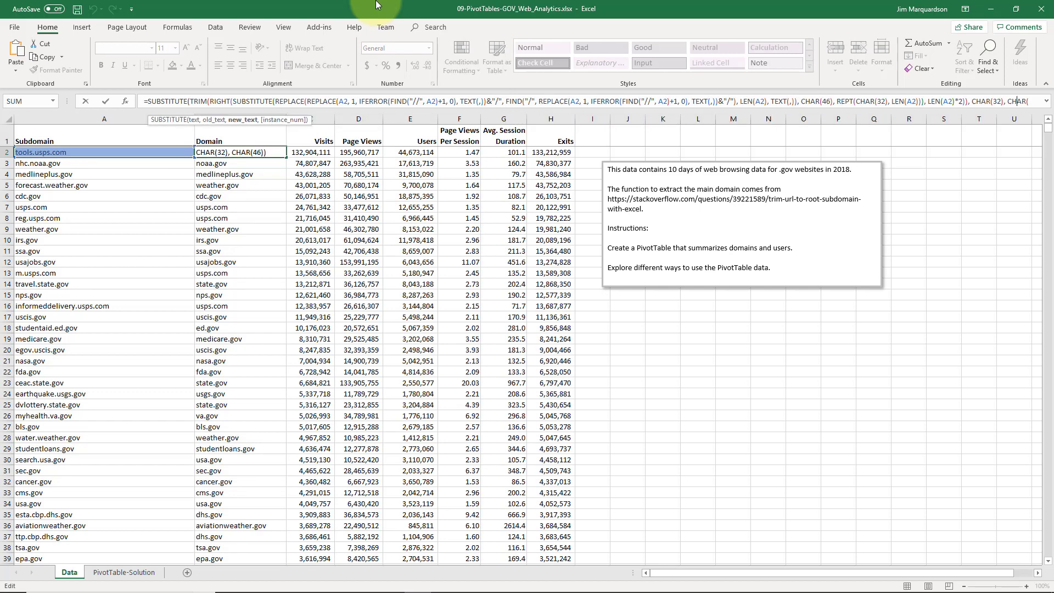
key(Left)
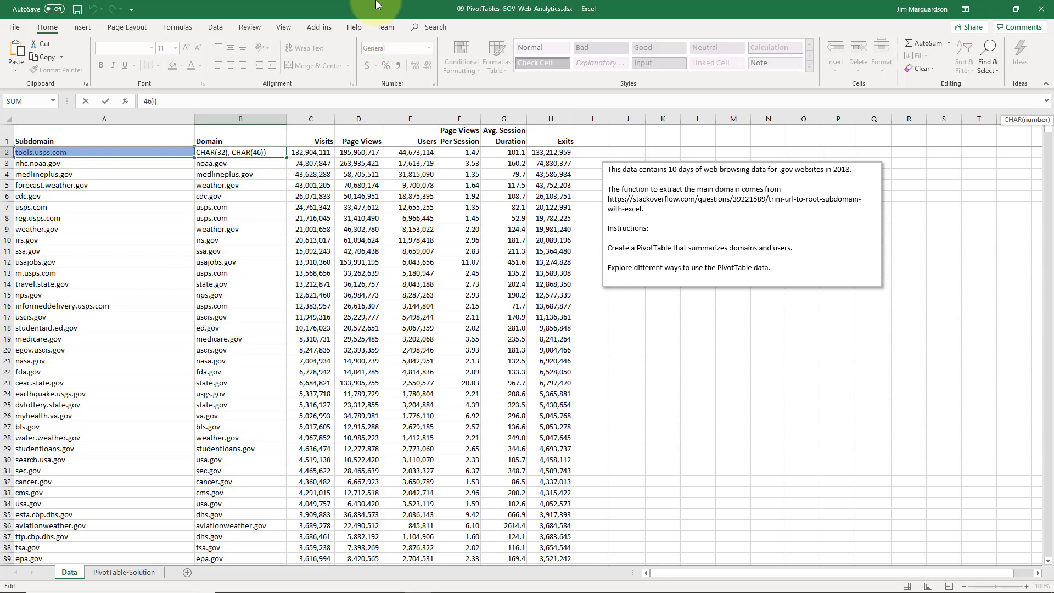
key(Left)
key(Left)
key(Home)
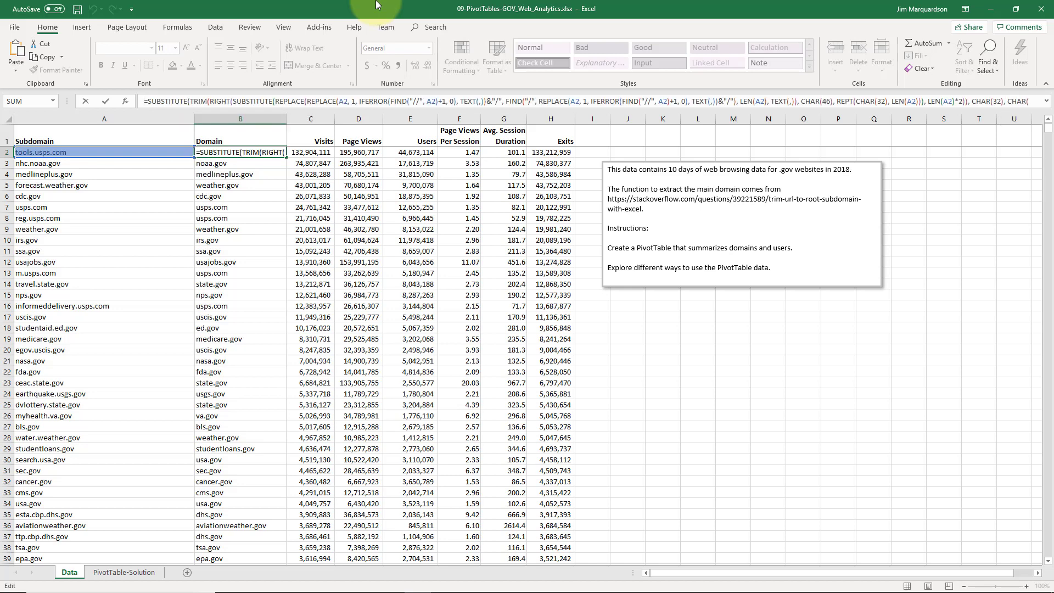
key(Escape)
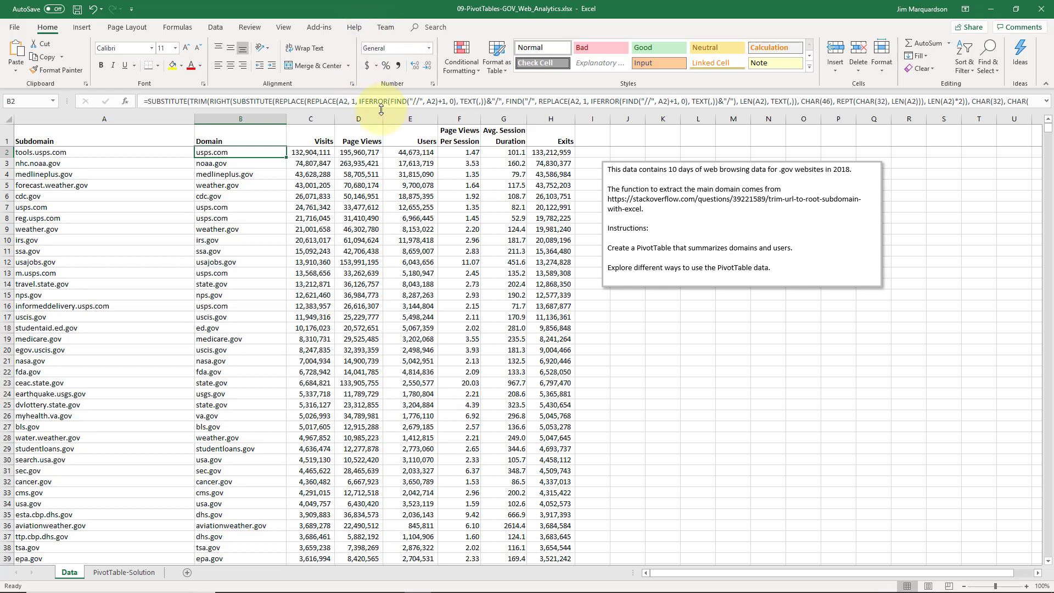
- Review the row 1 column headers from Subdomain across to Avg. Session Duration
click(258, 156)
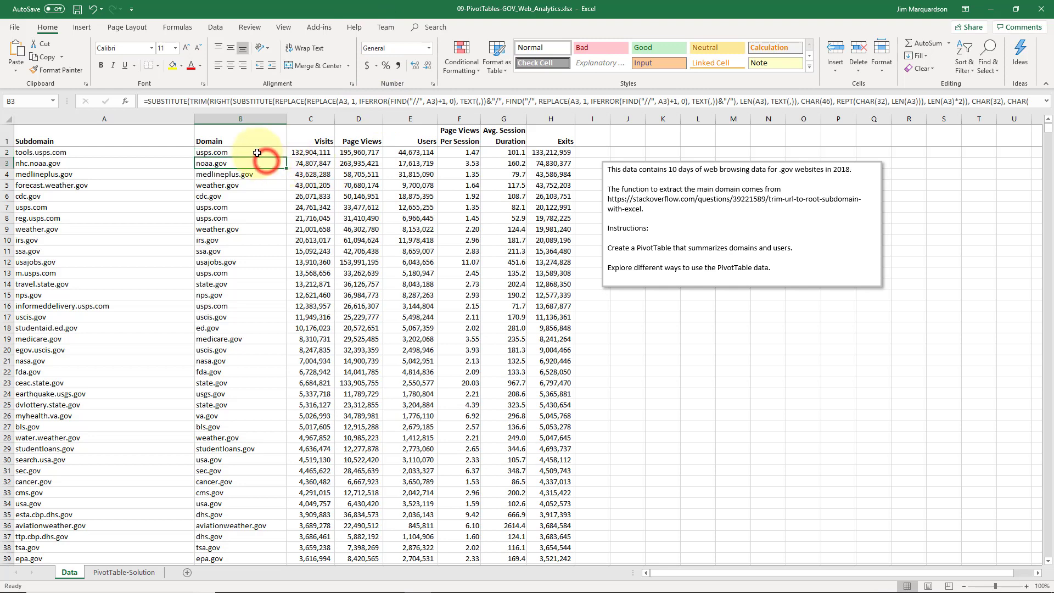
click(256, 127)
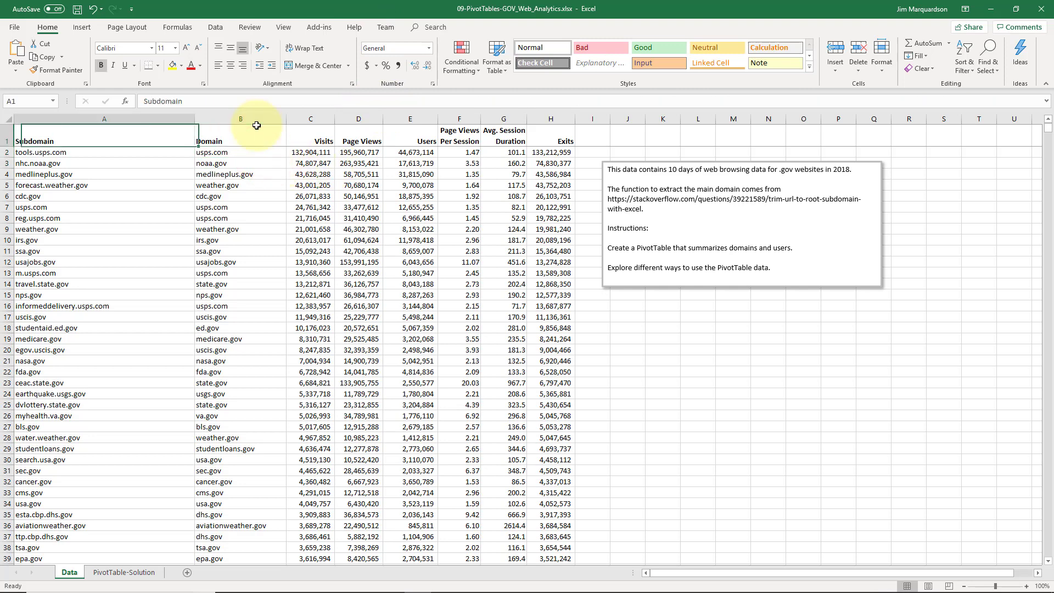
key(Right)
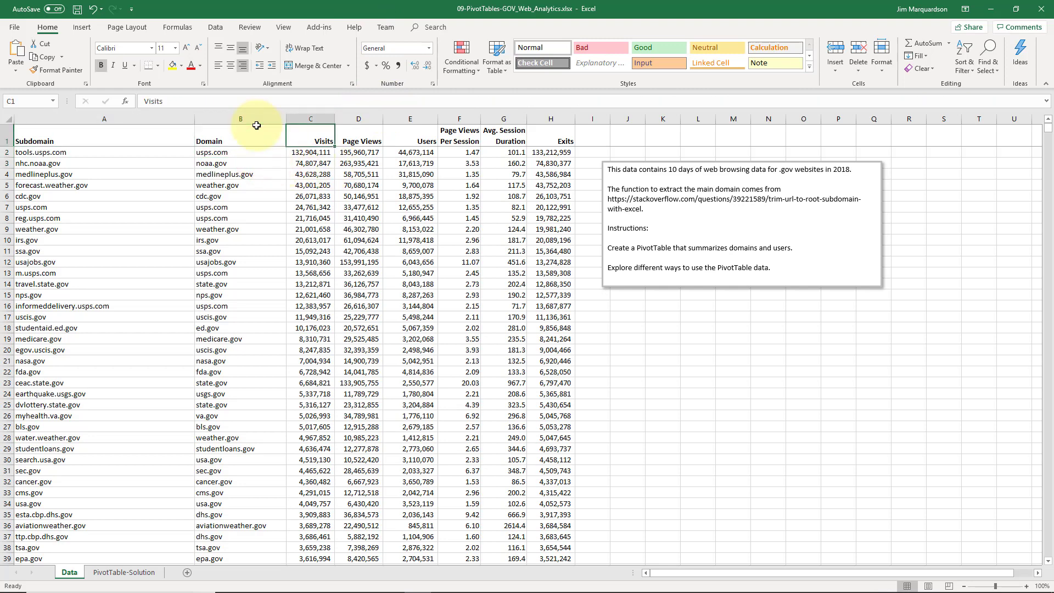
key(Right)
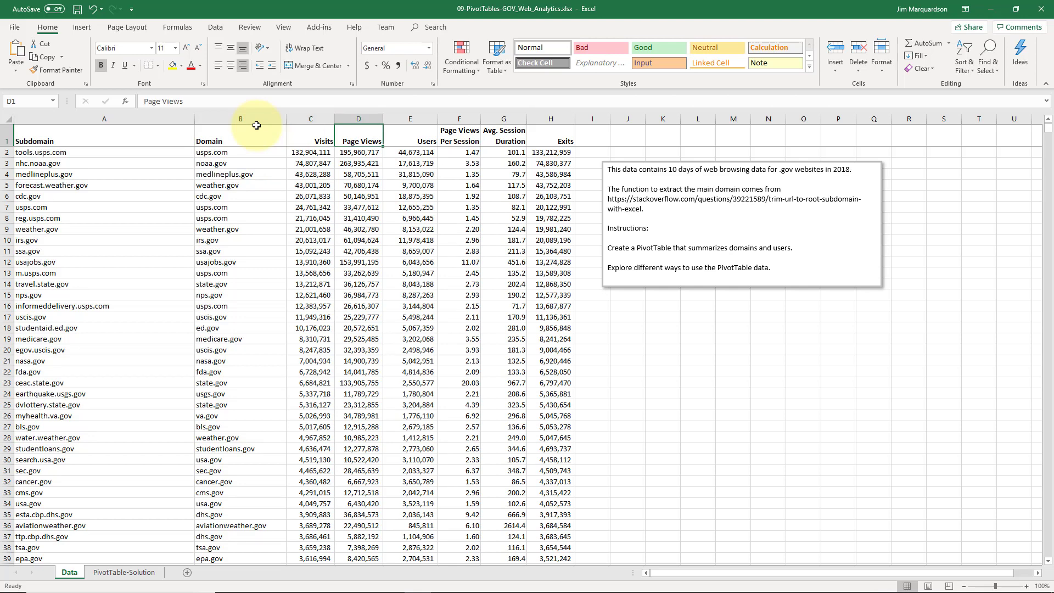
key(Left)
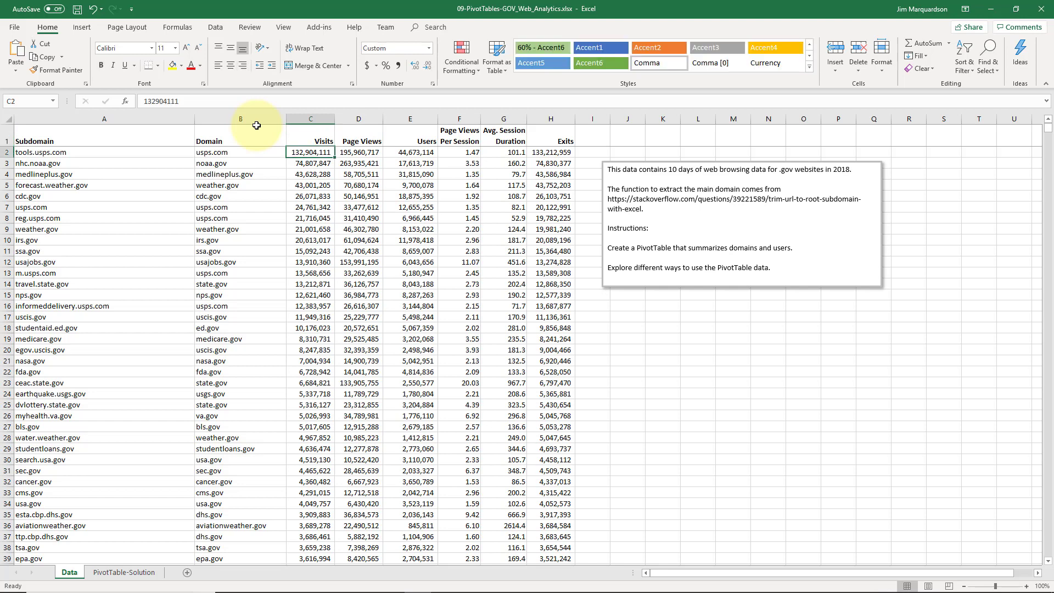
key(Right)
key(Right)
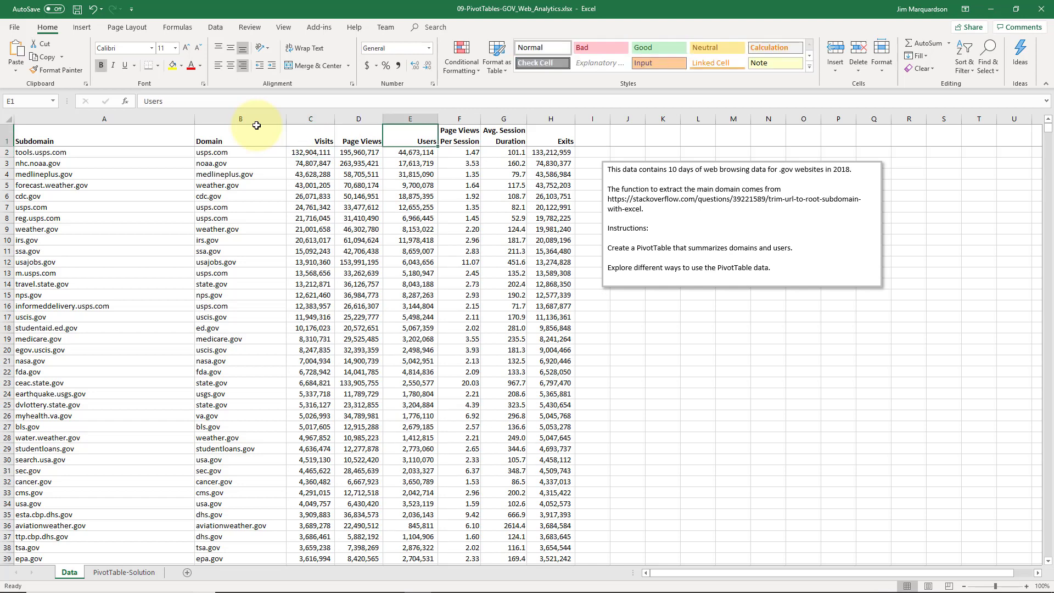
key(Right)
key(Left)
key(Right)
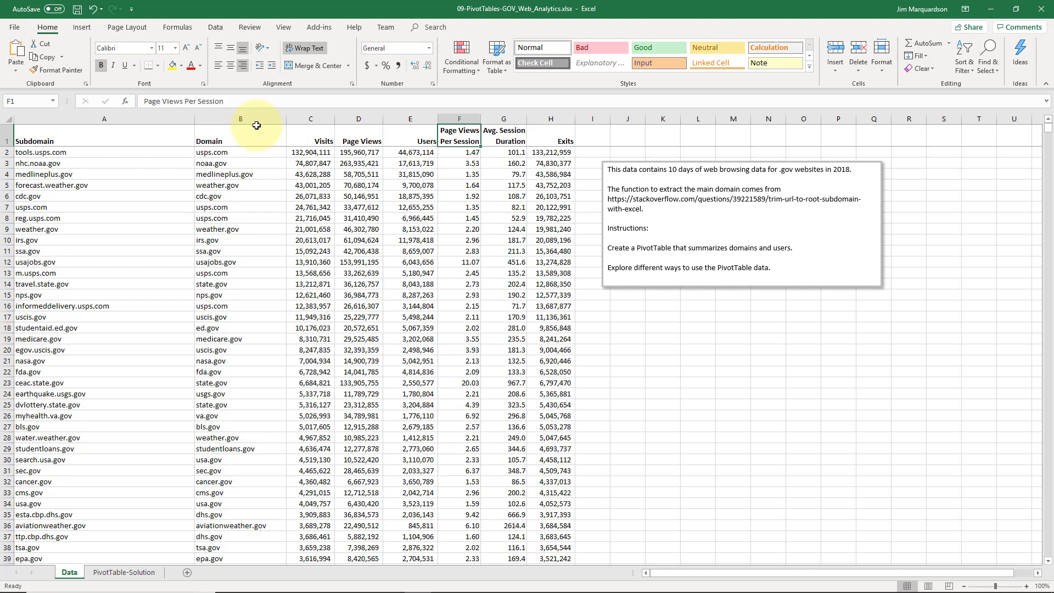
key(Right)
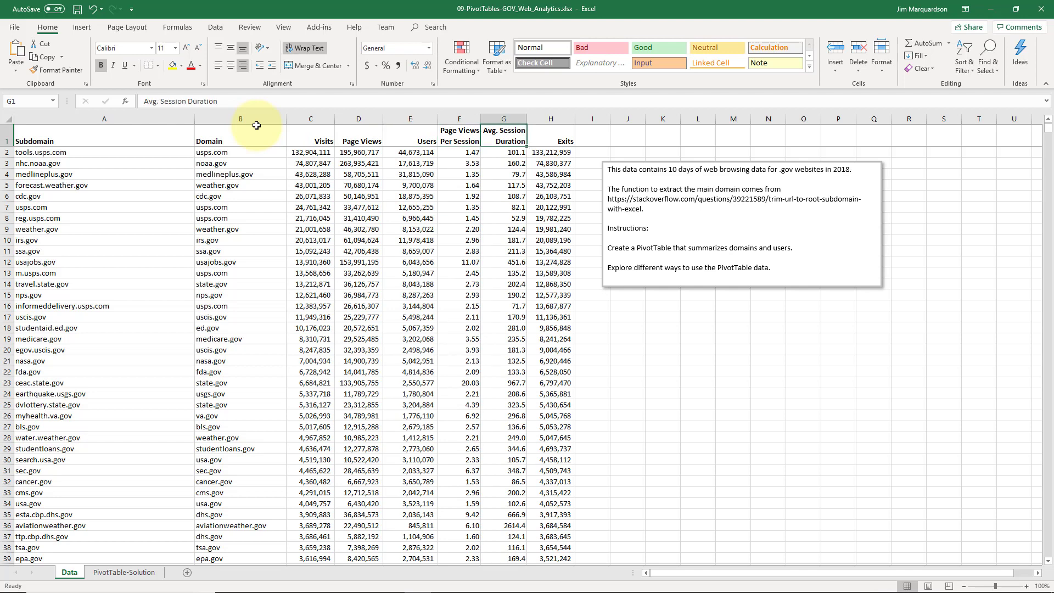
- Examine the tools.usps.com metrics in row 2, from Avg. Session Duration back to Visits
key(Down)
key(Down)
key(Up)
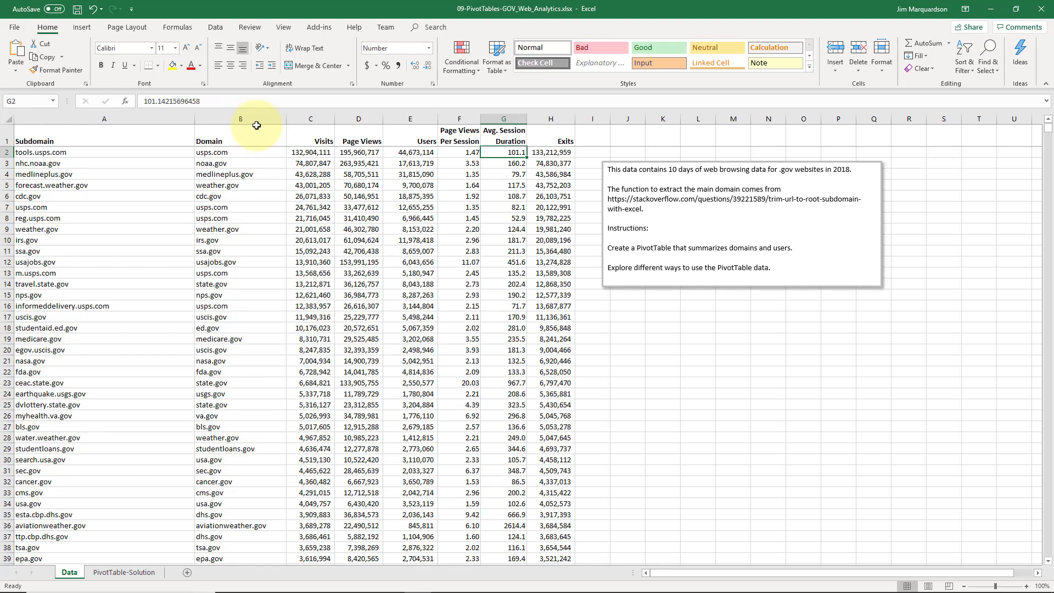
key(Right)
key(Left)
key(Left)
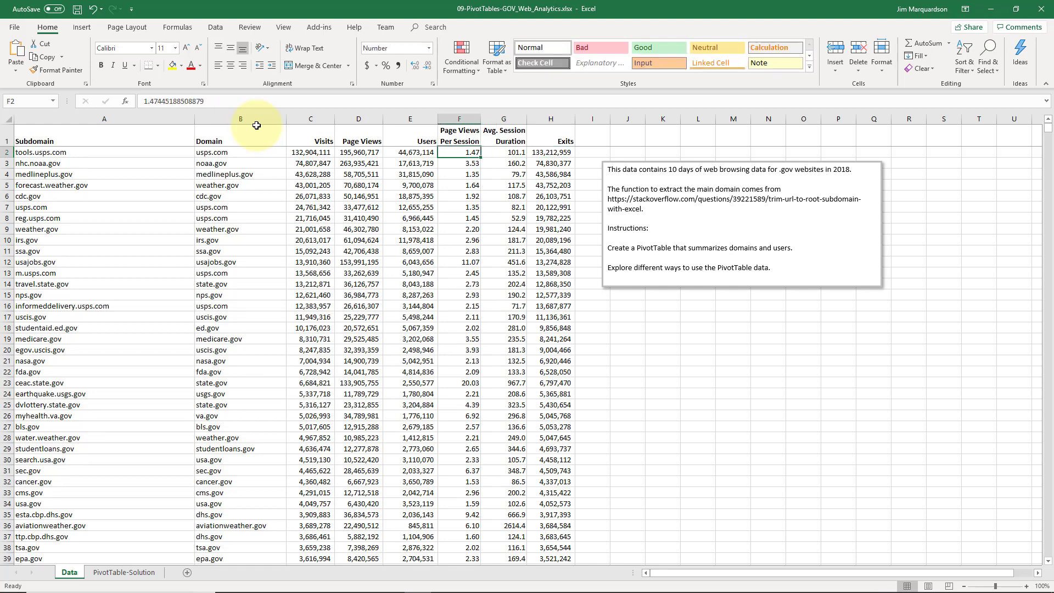
key(Left)
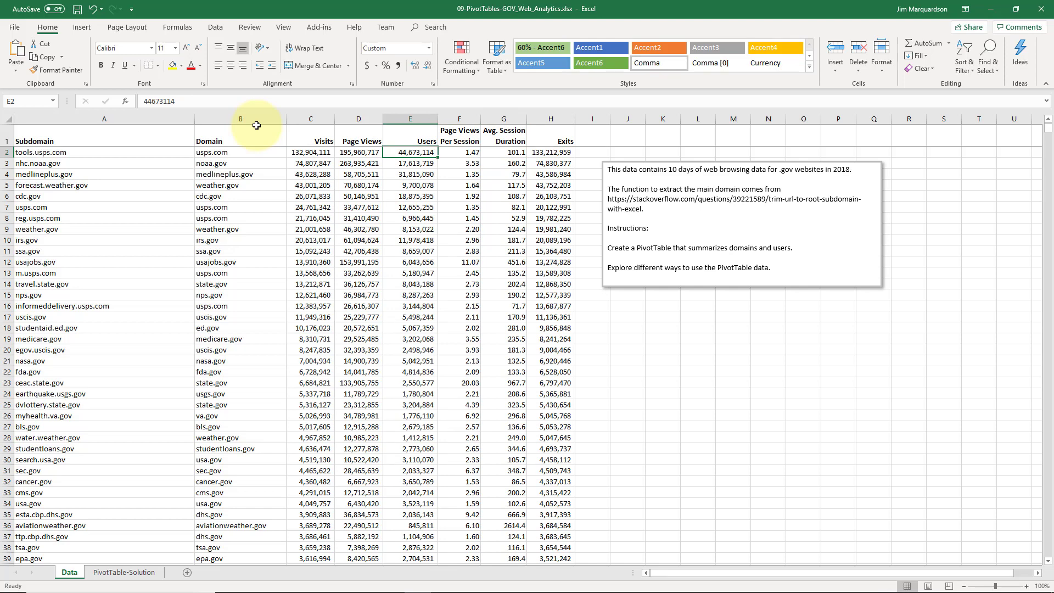
key(Left)
key(Left)
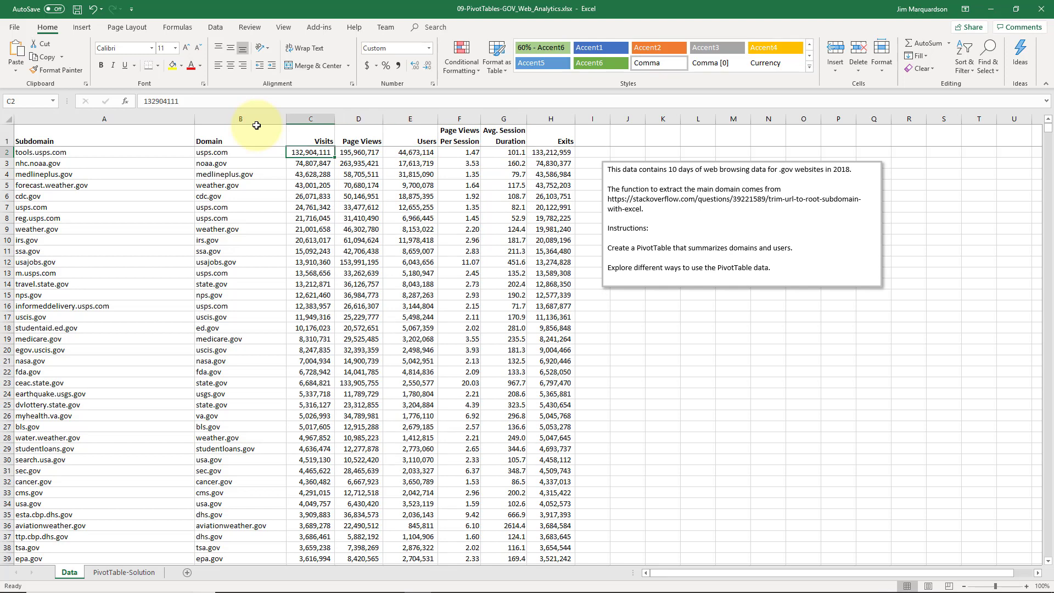
key(Left)
key(Left)
key(Right)
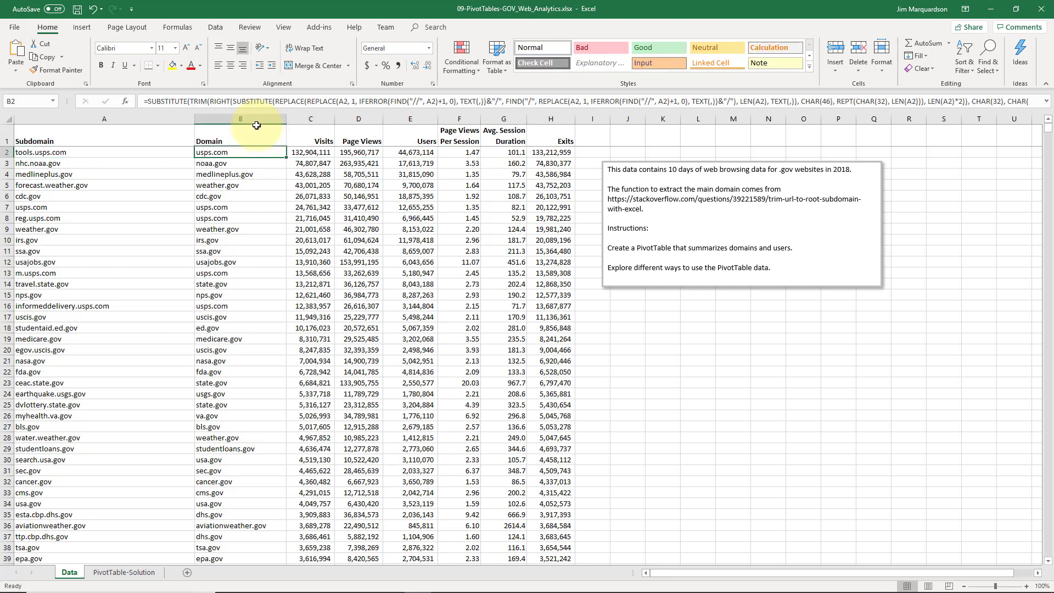
key(Right)
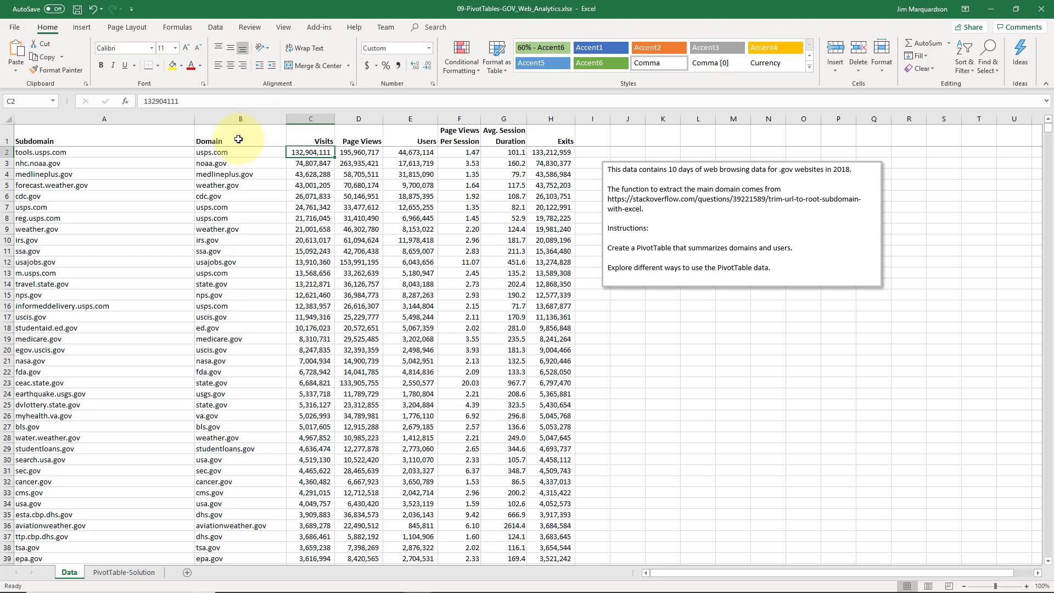
click(239, 140)
click(184, 136)
- Create a PivotTable from the data range Data!$A$1:$H$3142 on a new worksheet
click(160, 163)
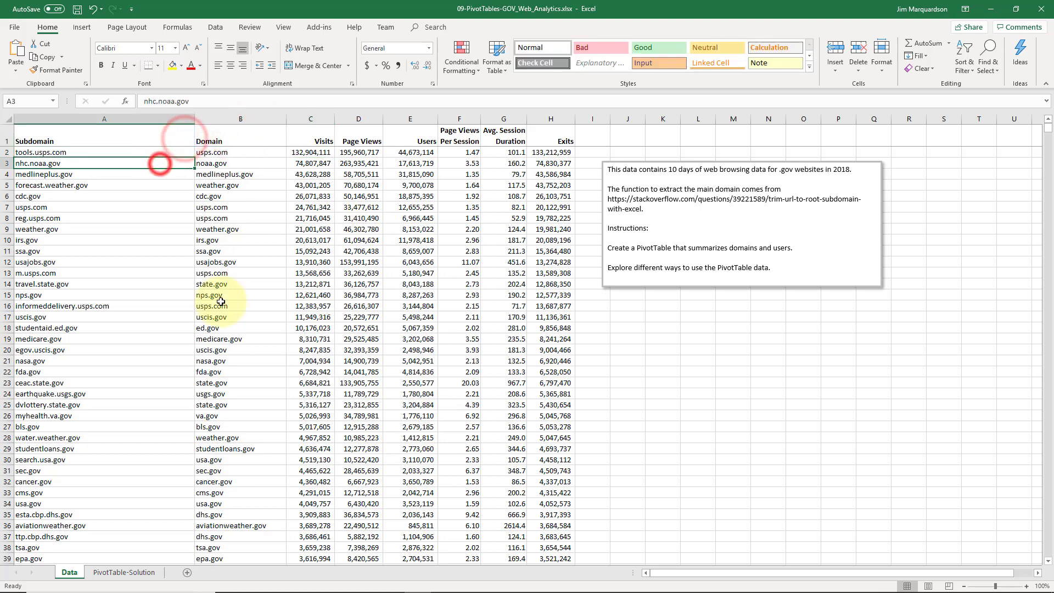
click(88, 31)
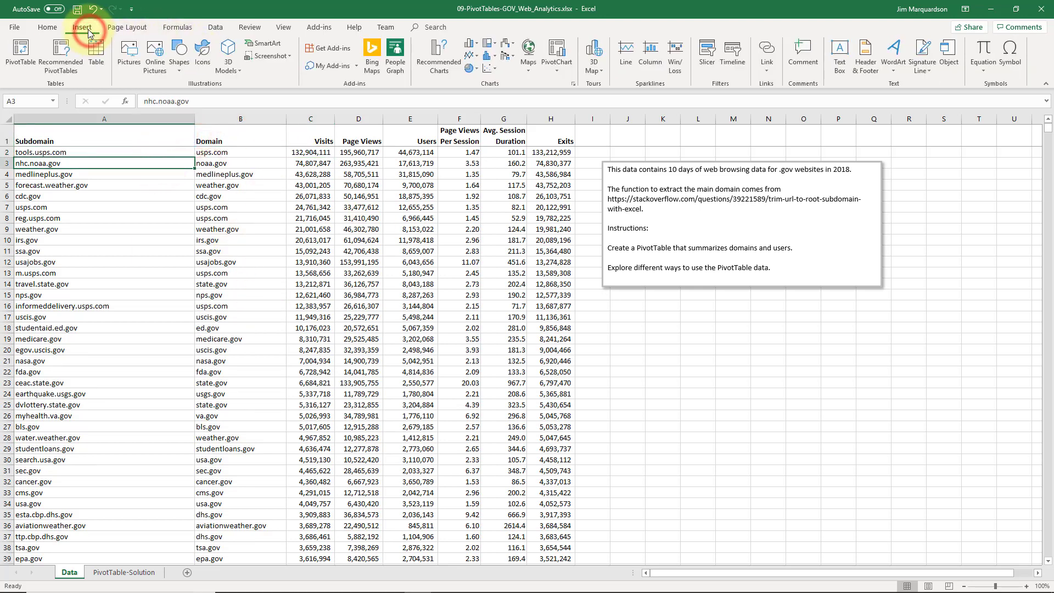
click(28, 51)
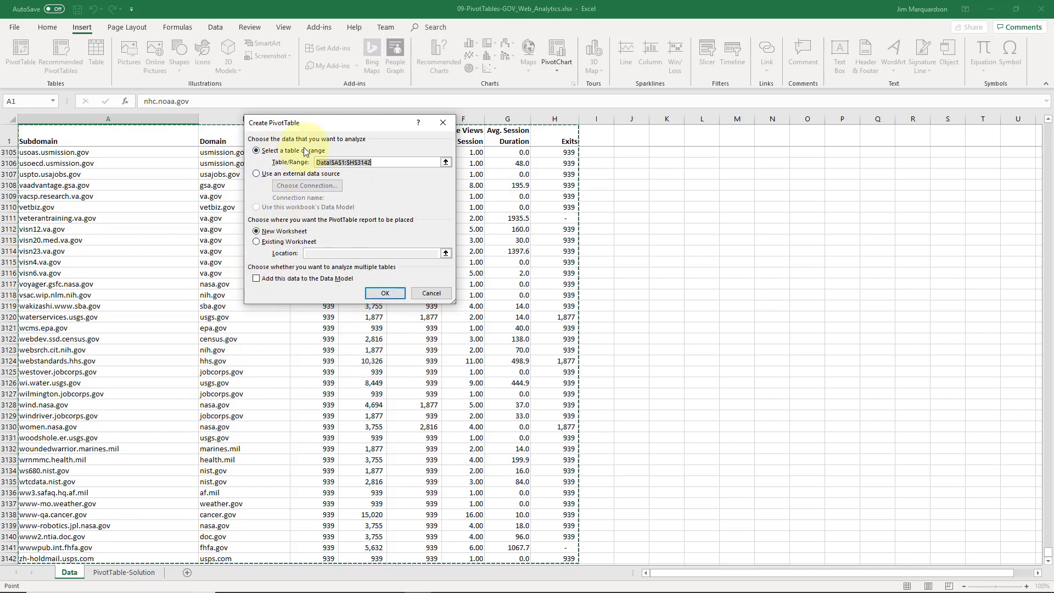
click(387, 293)
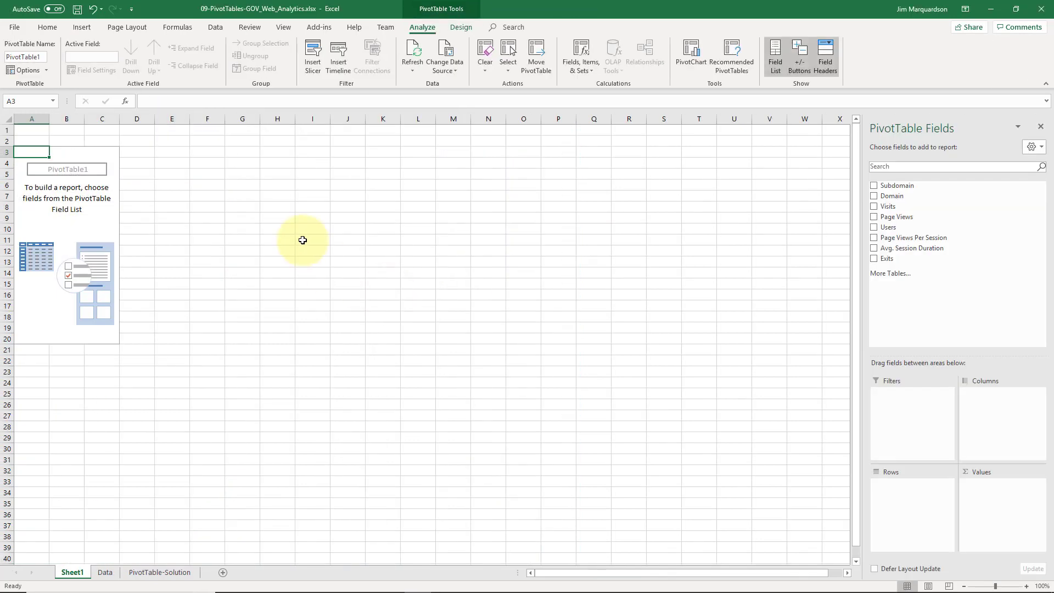
- Examine the last rows of the source data on the Data sheet and return to its first record
click(105, 573)
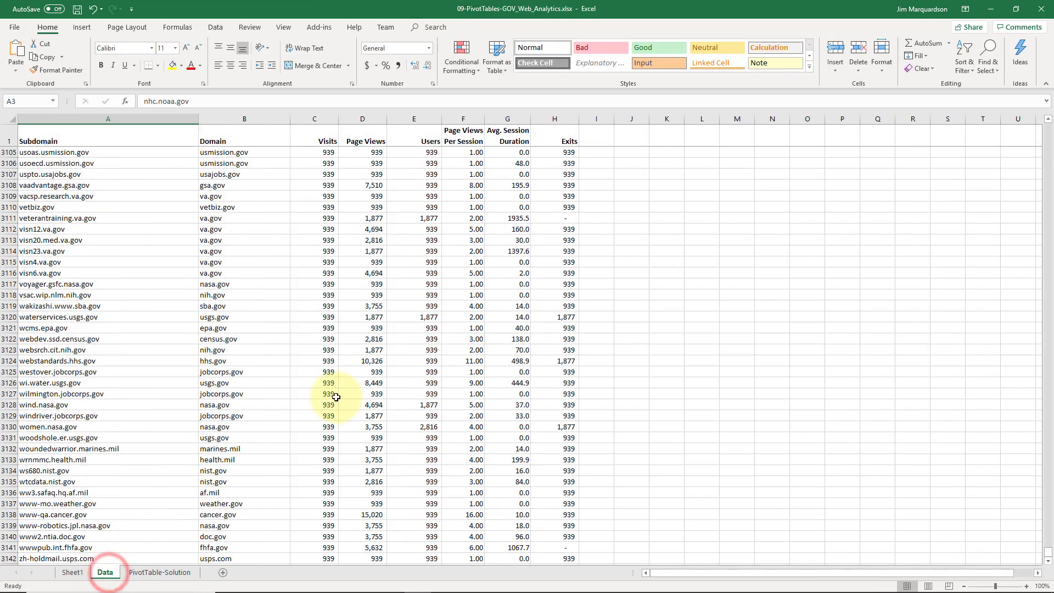
scroll(362, 350, up, 5)
scroll(362, 349, up, 7)
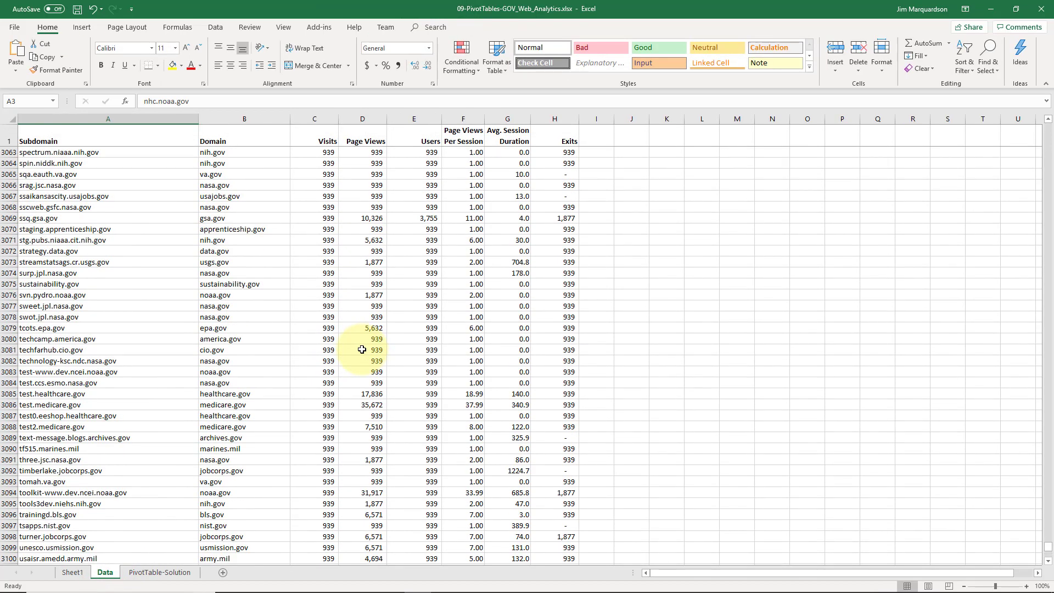
scroll(319, 443, down, 16)
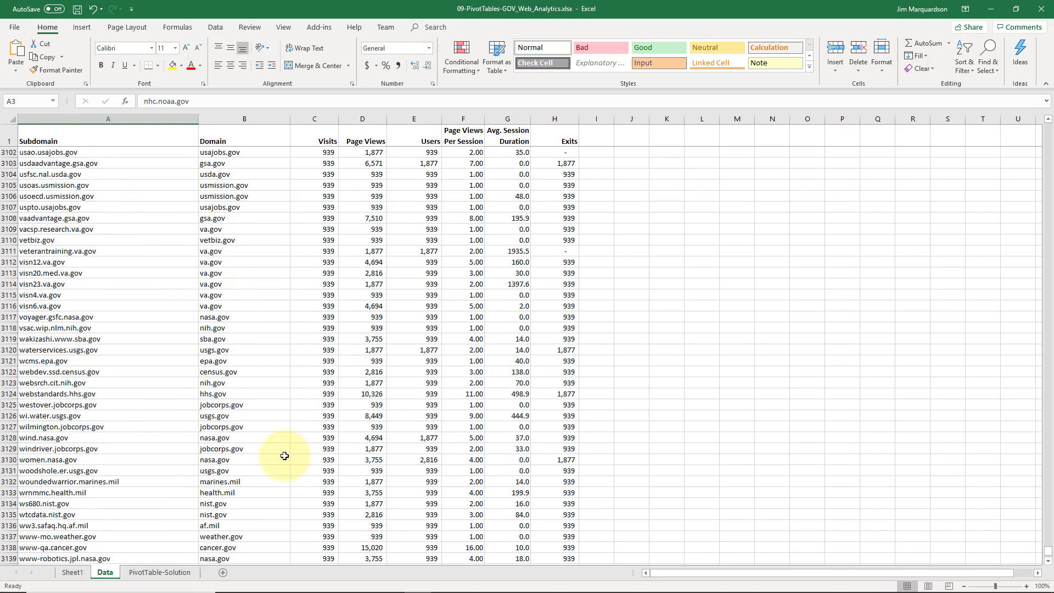
click(325, 468)
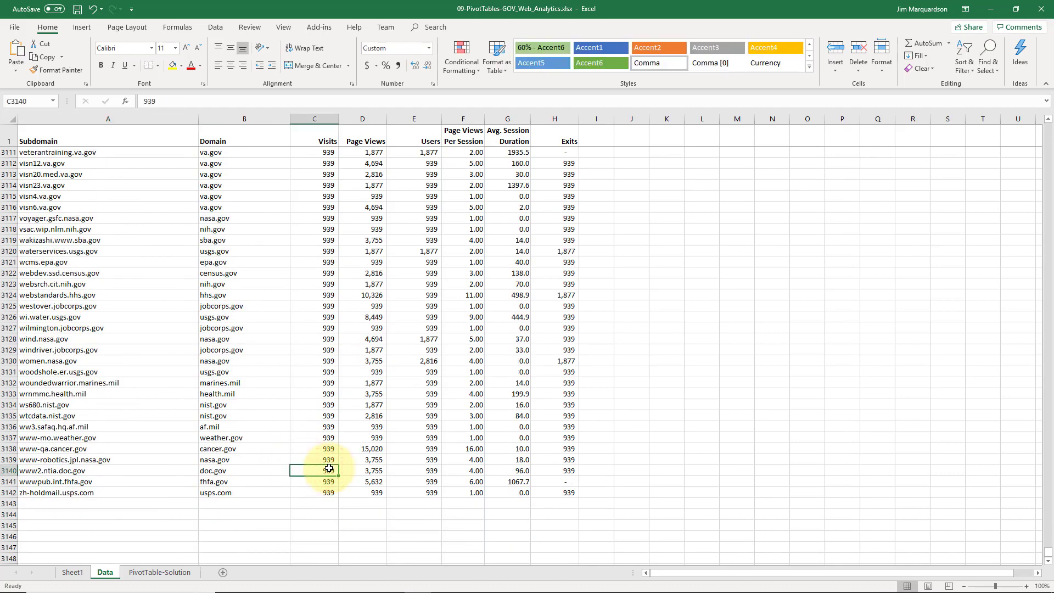
key(ctrl+Home)
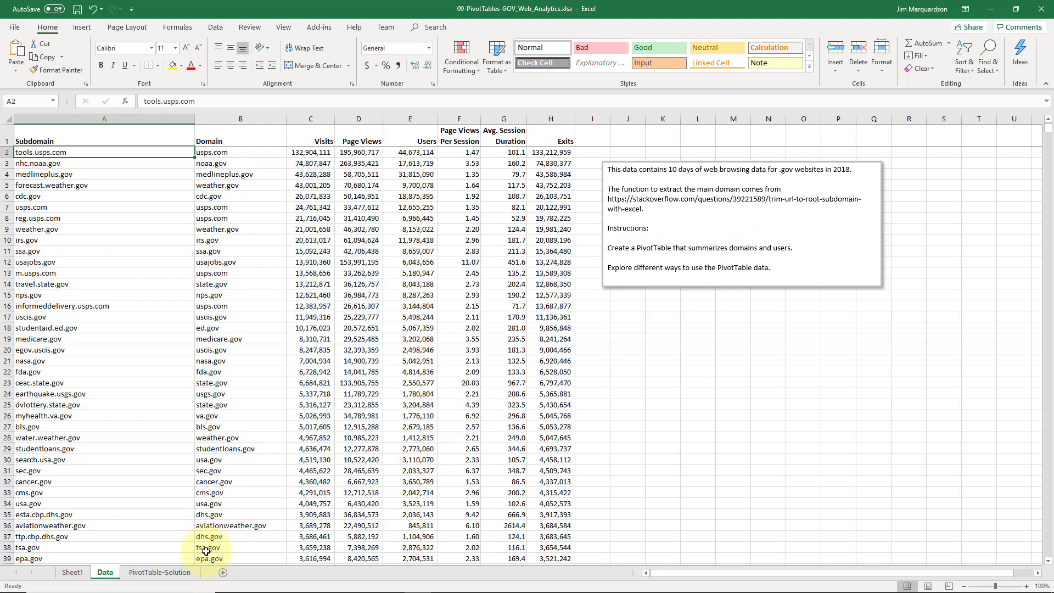
- Add Domain as the row field of the Sheet1 PivotTable and look through the domain list
click(73, 572)
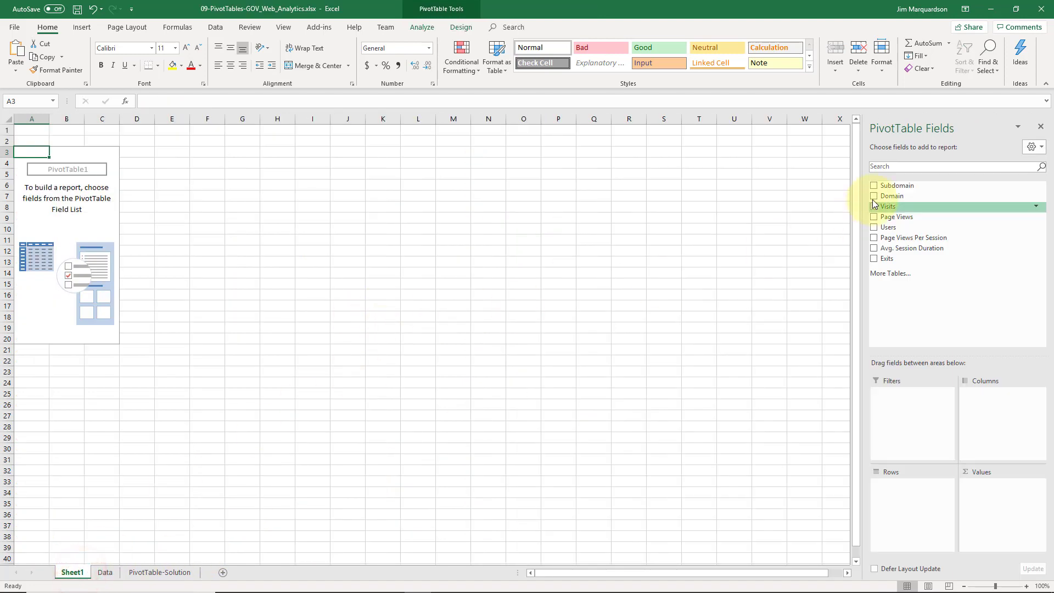
drag(906, 195, 893, 497)
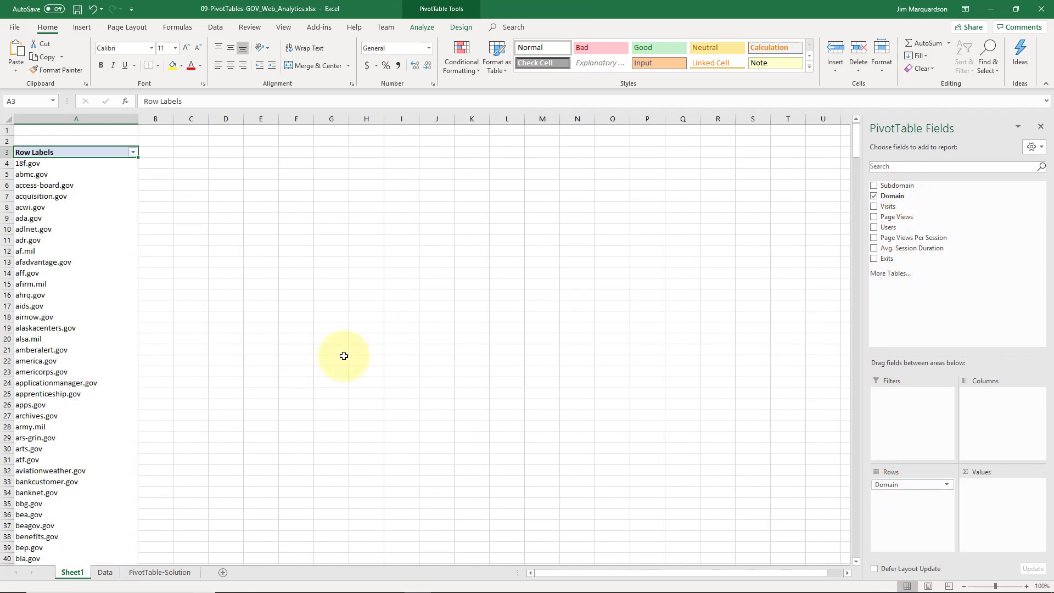
scroll(154, 297, down, 5)
scroll(116, 288, down, 9)
scroll(103, 289, down, 20)
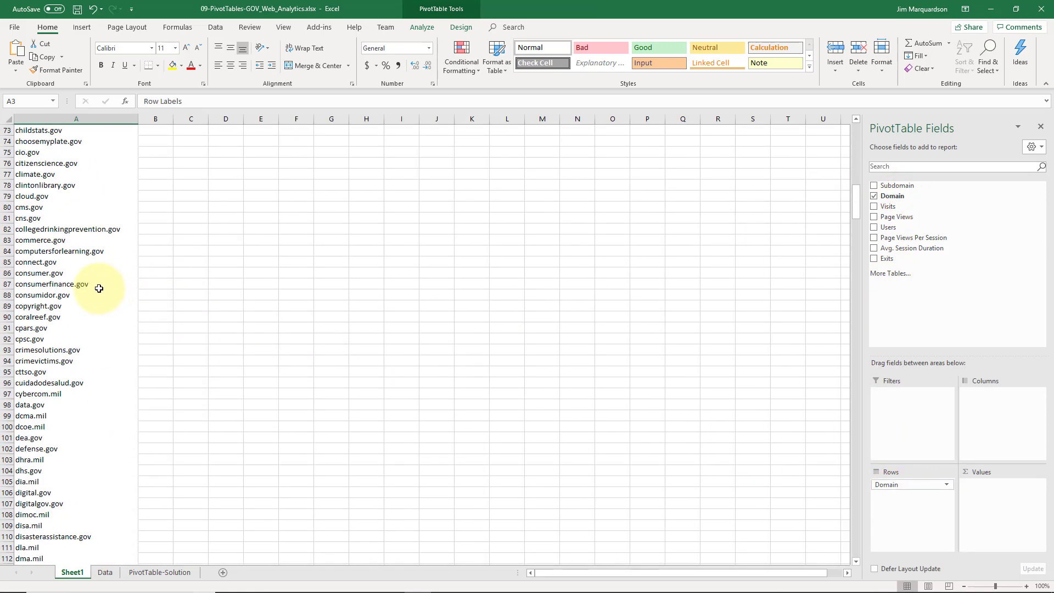
scroll(96, 288, down, 20)
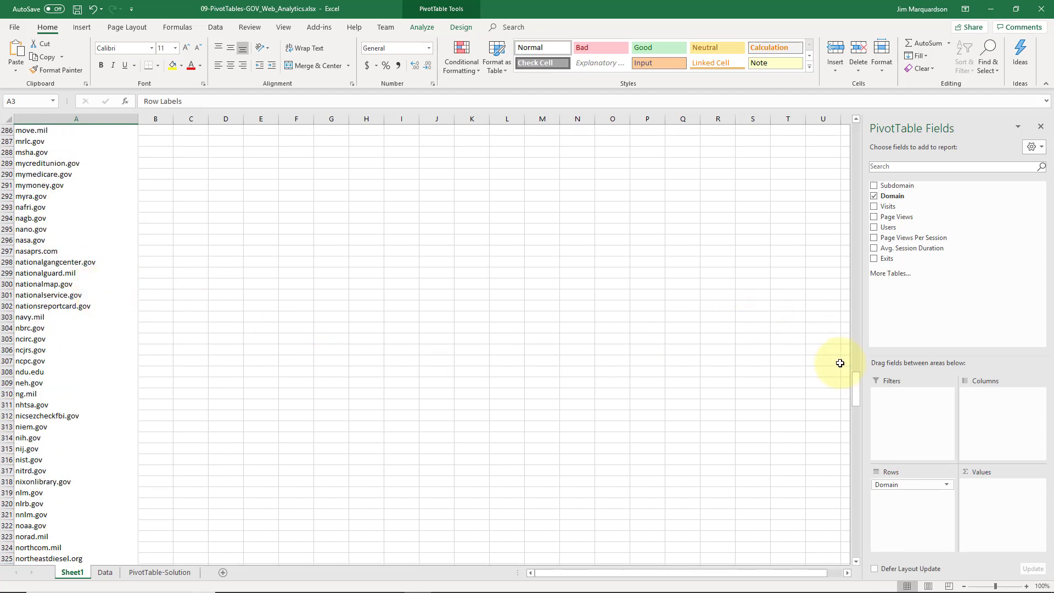
drag(855, 384, 852, 121)
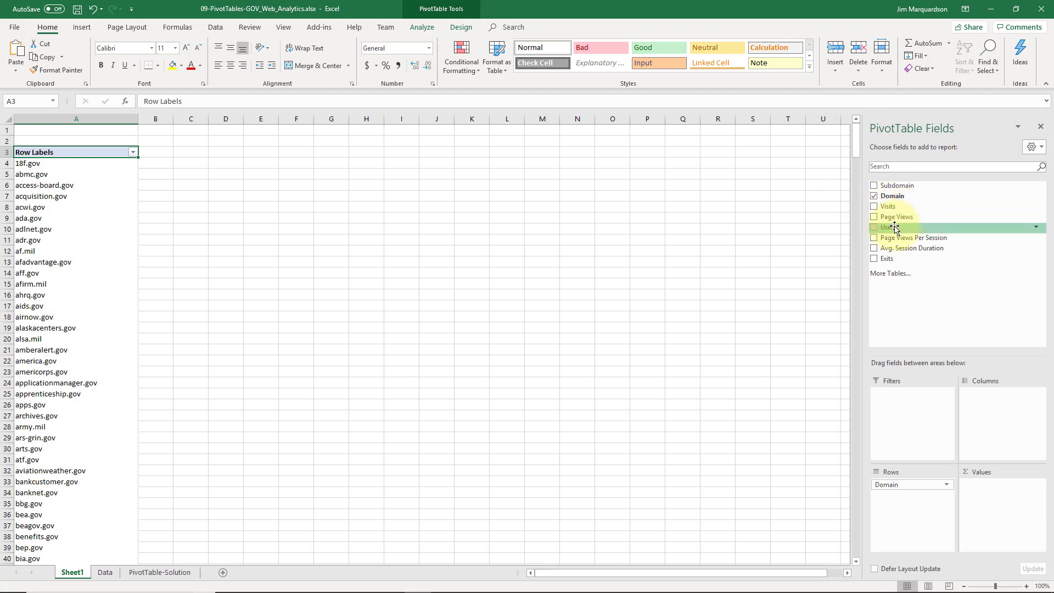
- Try the Users field as PivotTable columns, and move it to the values area to sum users per domain
drag(926, 254, 1012, 405)
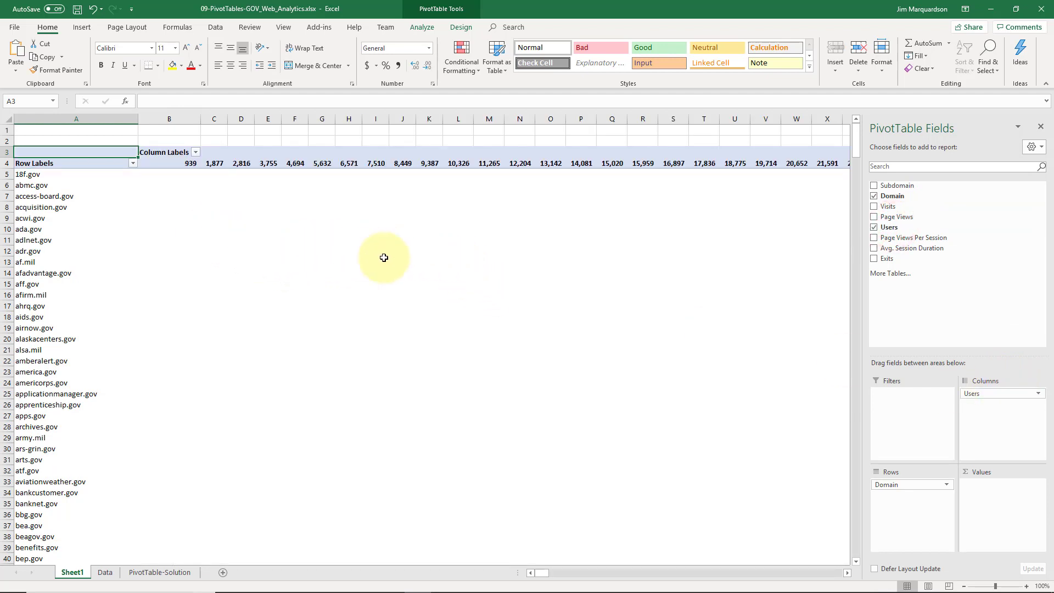
drag(998, 399, 994, 502)
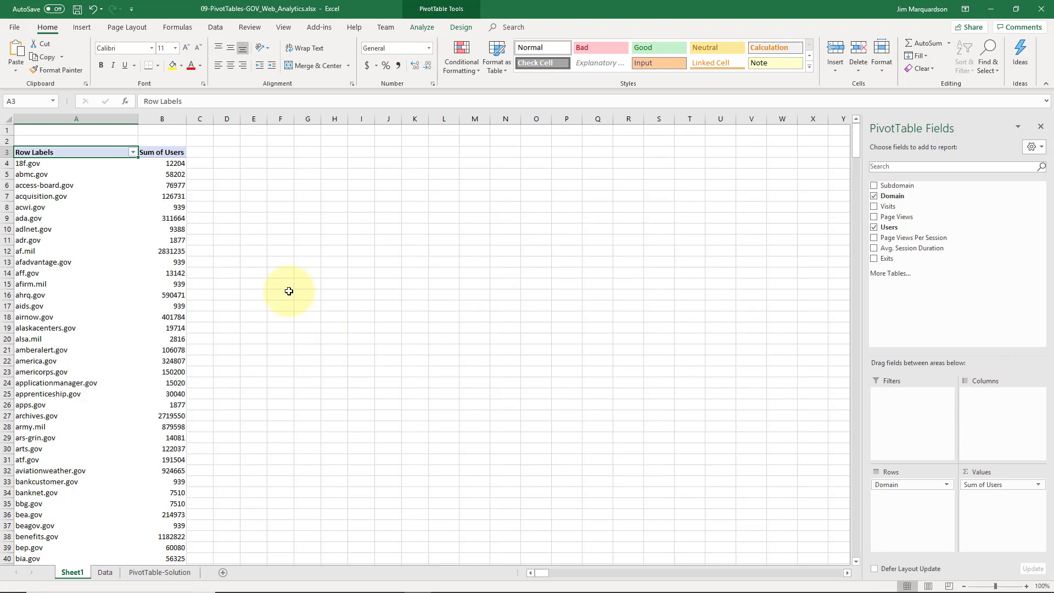
- Review the domain row labels and the Sum of Users values beside them
click(65, 165)
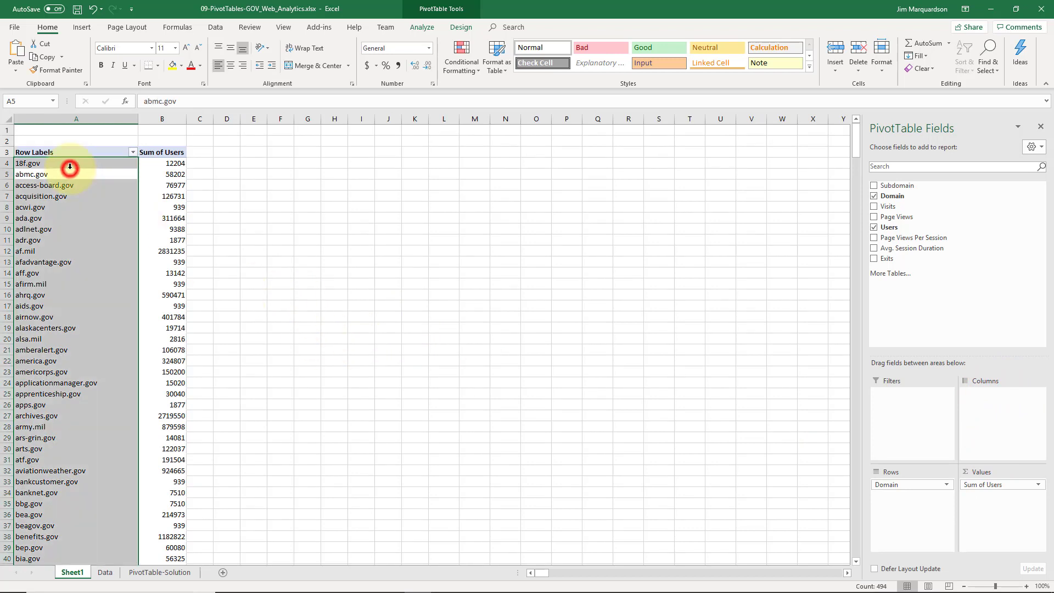
click(64, 165)
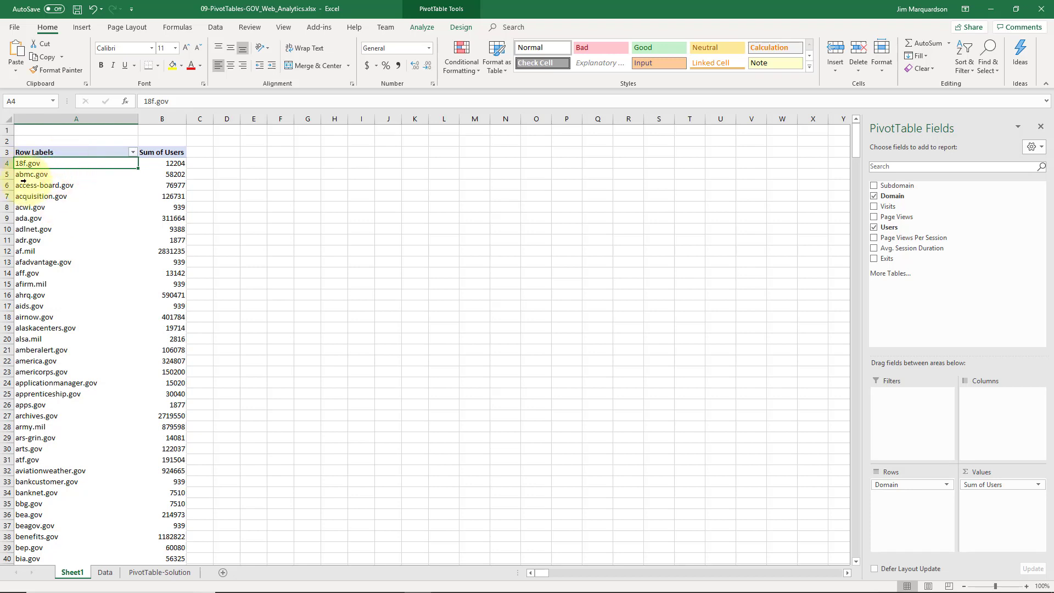
click(42, 174)
click(60, 207)
click(61, 241)
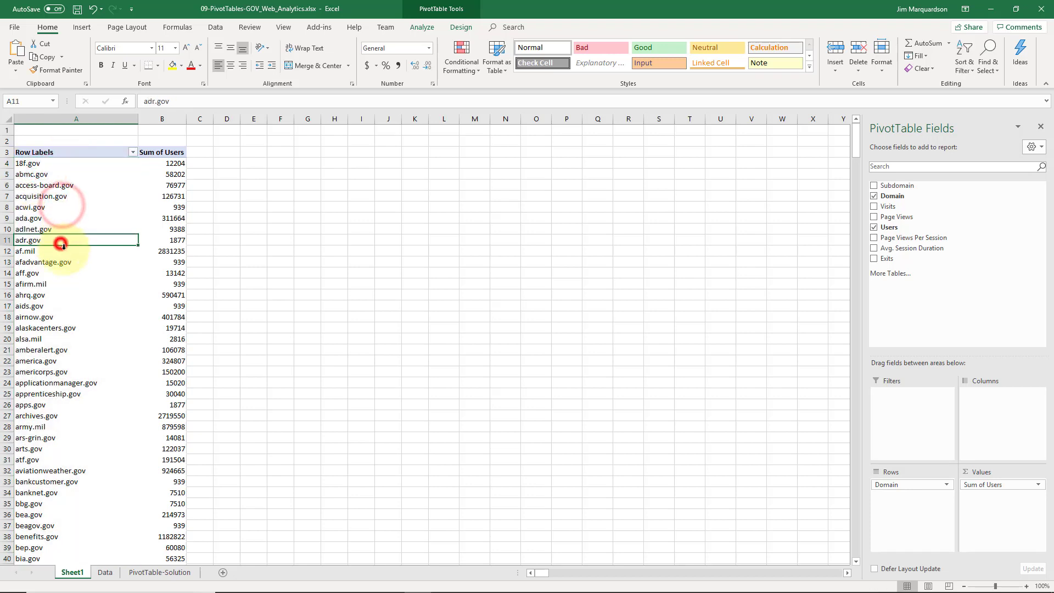
click(155, 209)
click(171, 165)
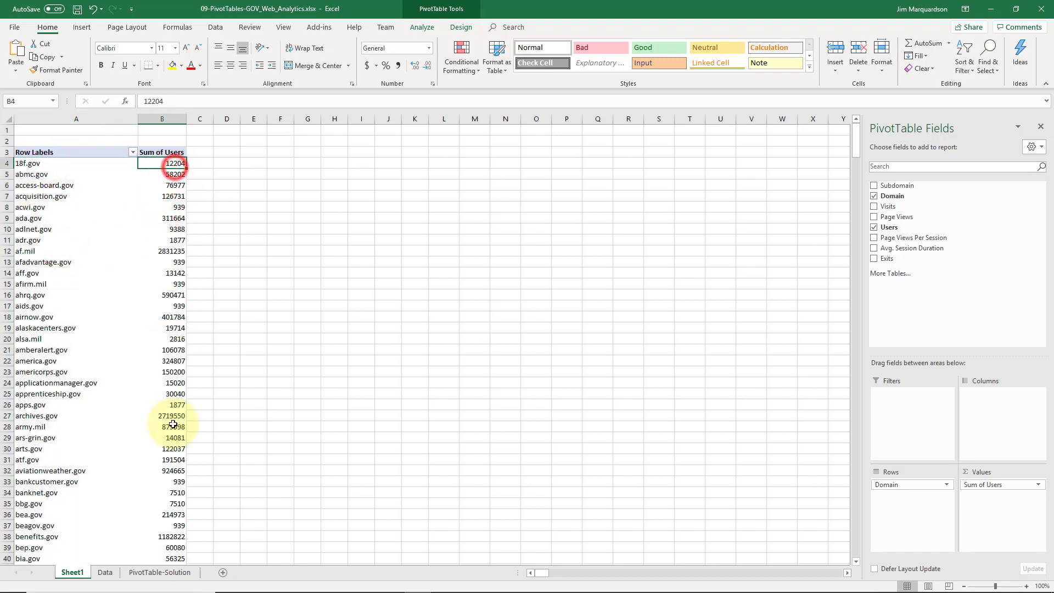
- Format the Sum of Users value field as Number with 0 decimal places and the 1000 separator
click(1038, 485)
click(1022, 472)
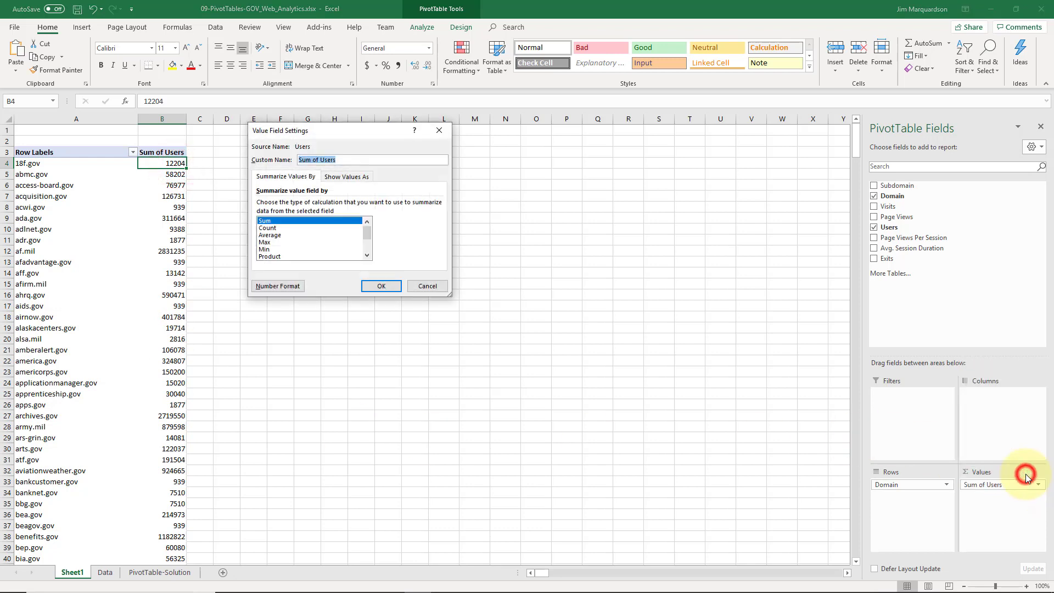
click(293, 285)
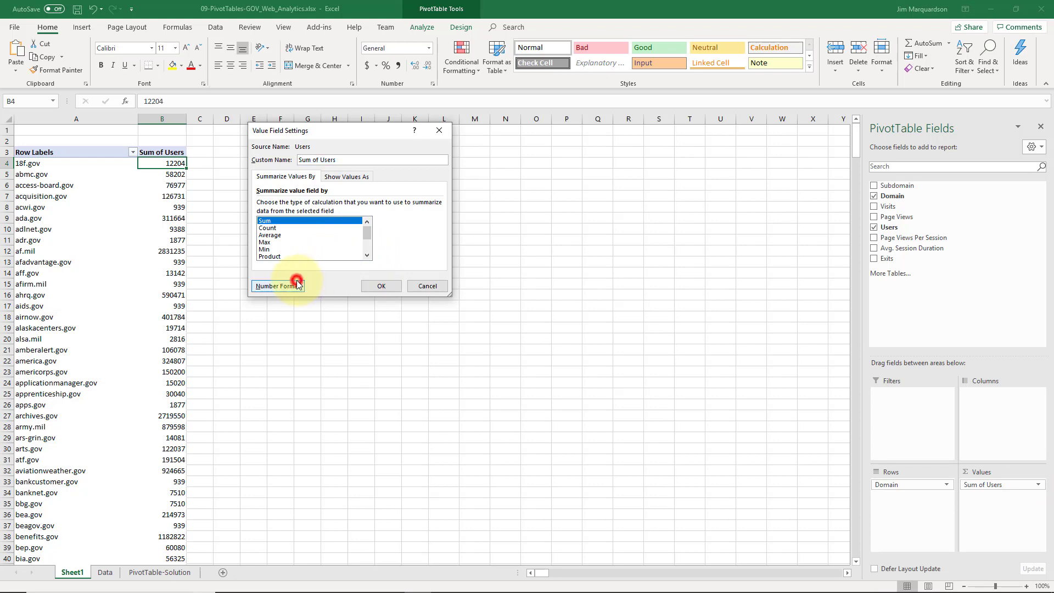
click(231, 140)
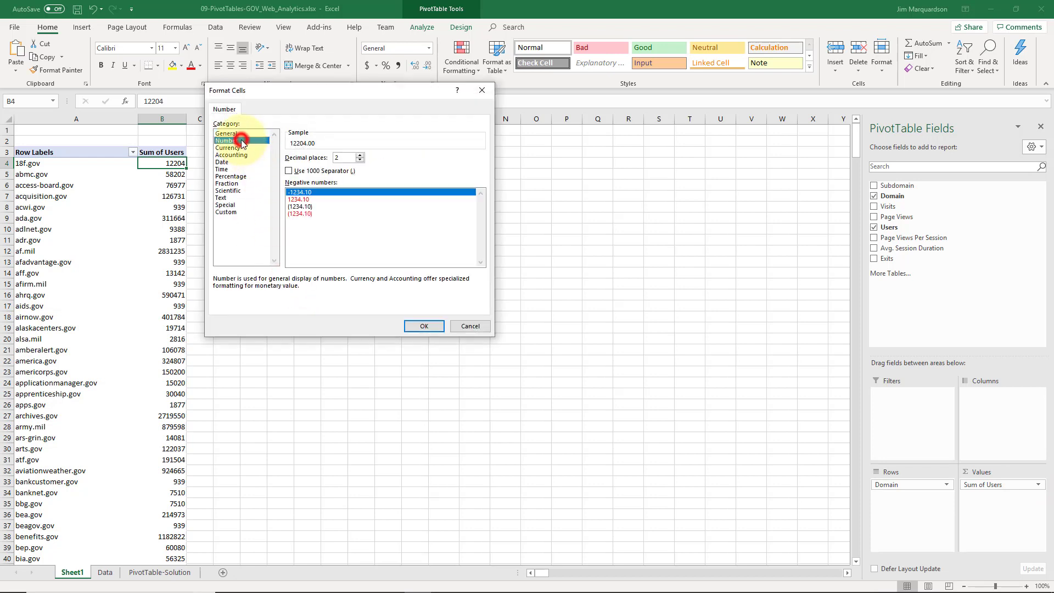
click(359, 162)
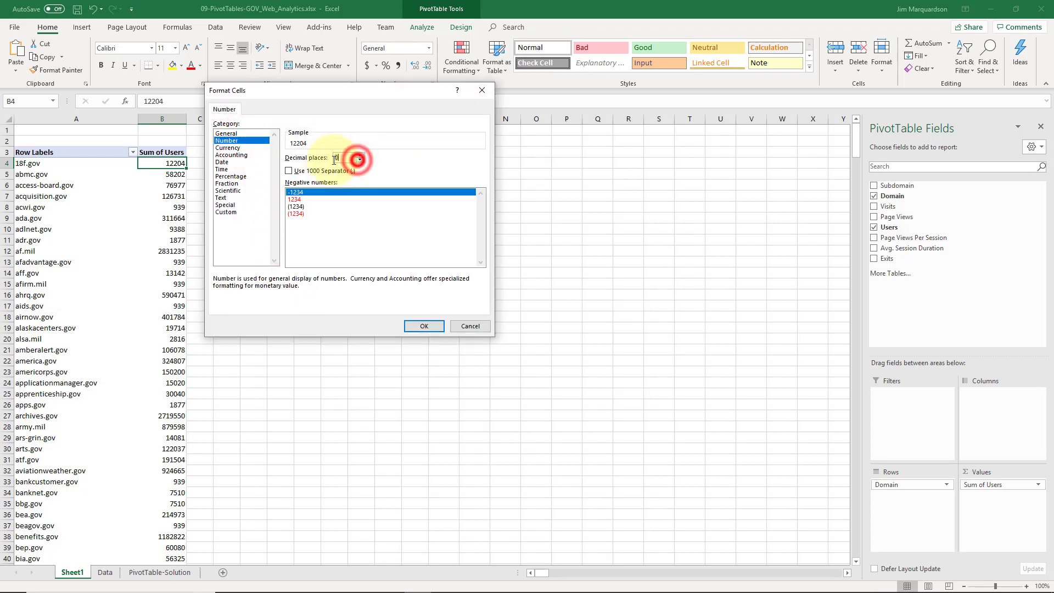
click(289, 171)
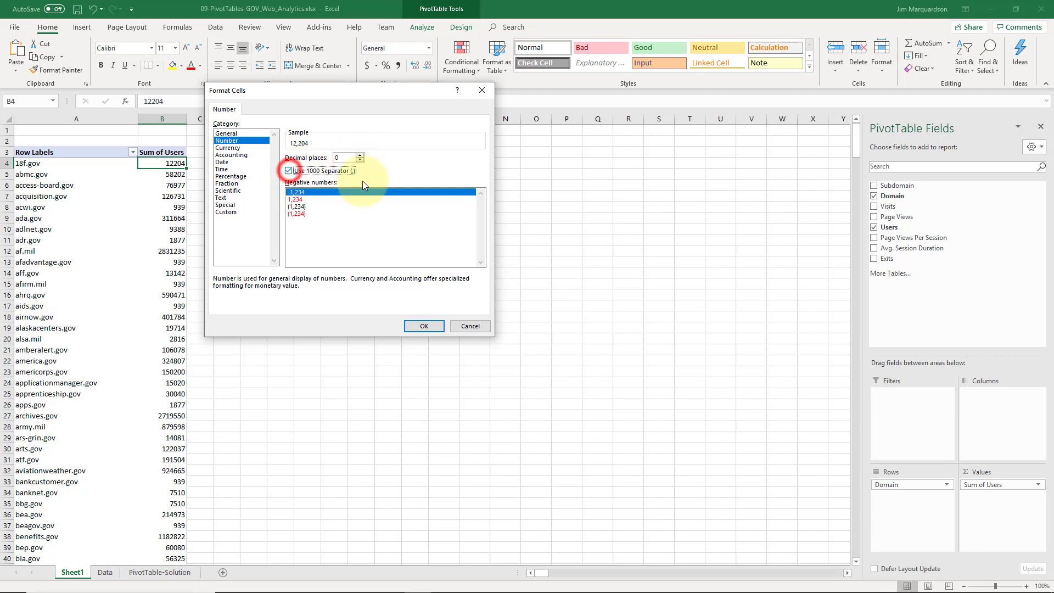
click(420, 327)
click(388, 291)
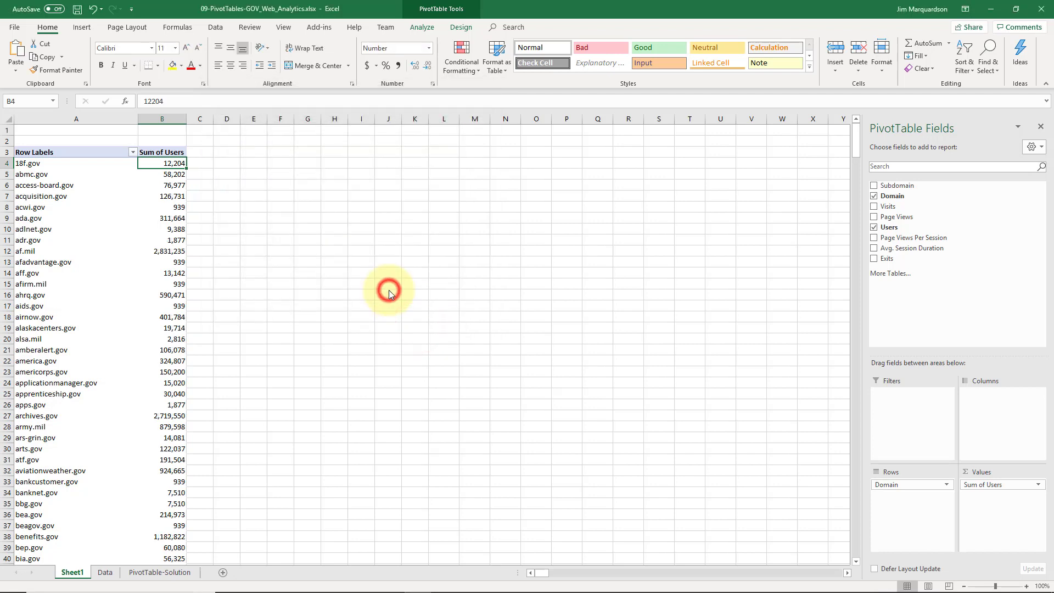
- Check the af.mil user total, and select a cell outside the PivotTable before returning to the af.mil label
click(162, 252)
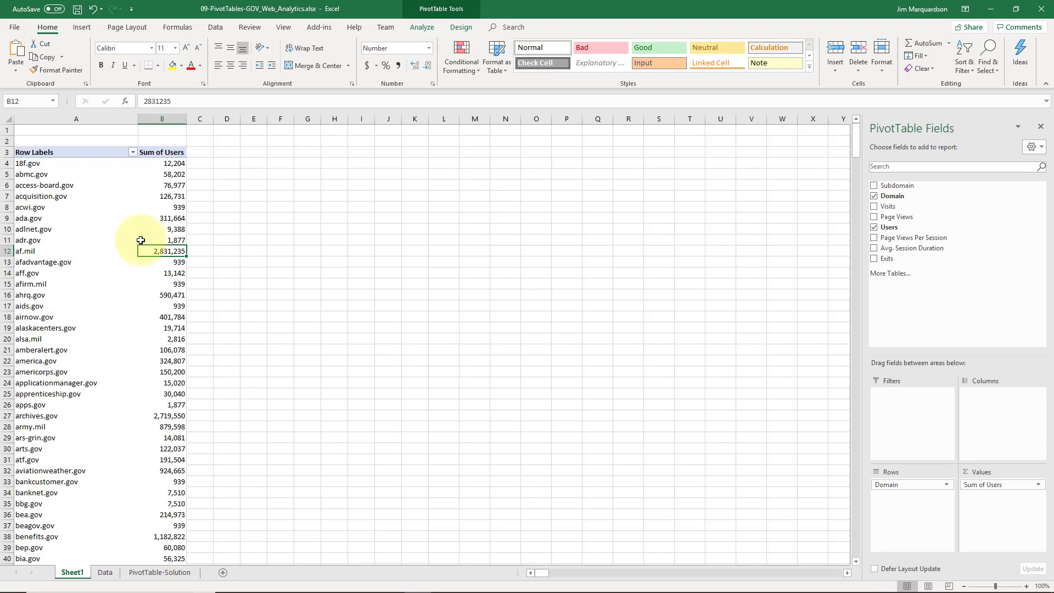
click(202, 196)
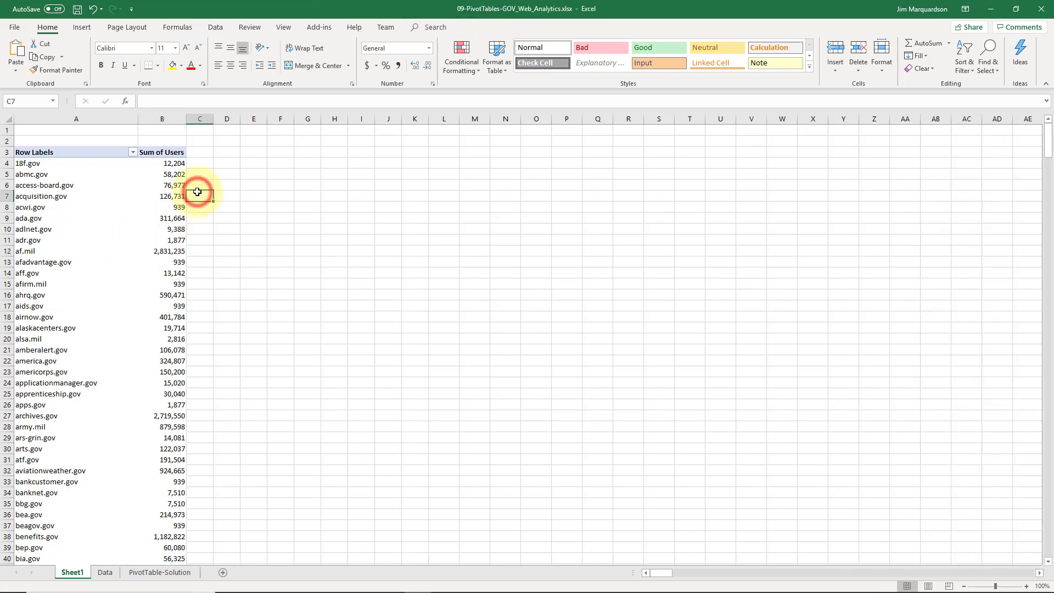
click(44, 253)
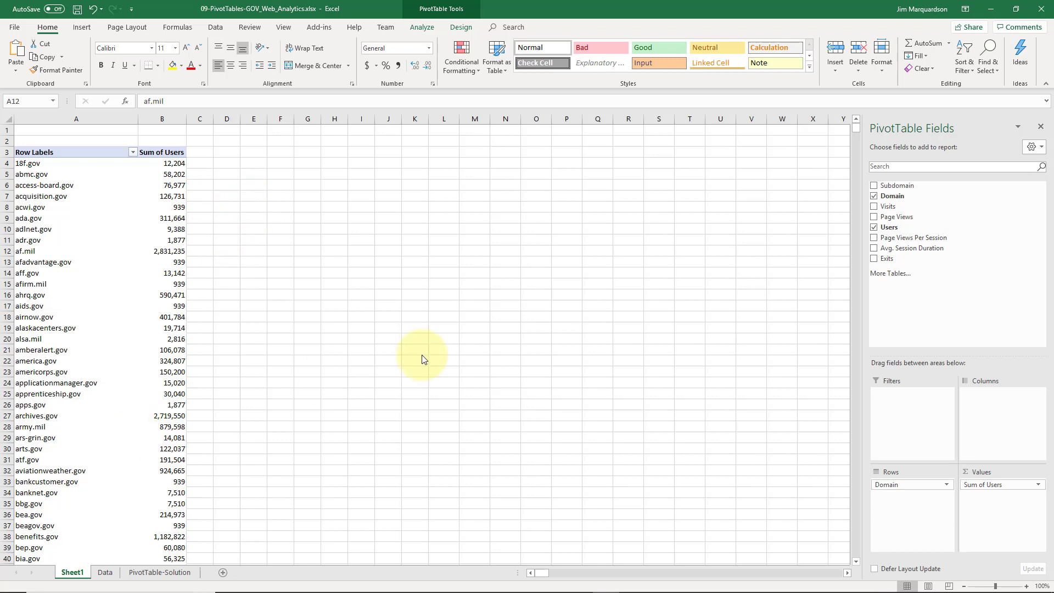
- Add the Subdomain field beneath Domain in the PivotTable rows and review the subdomains grouped under 18f.gov
click(894, 187)
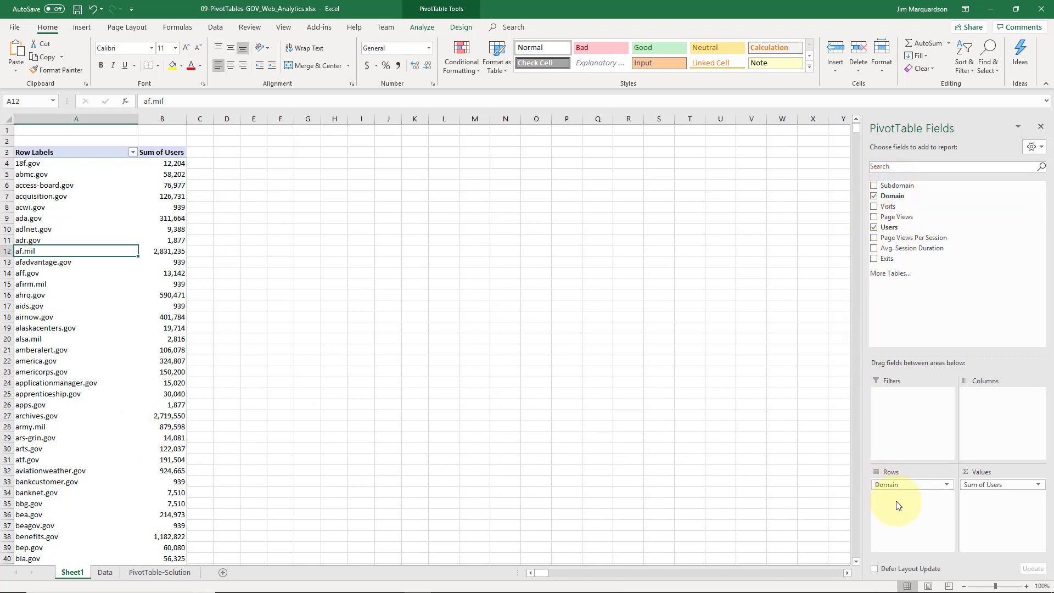
drag(897, 185, 900, 503)
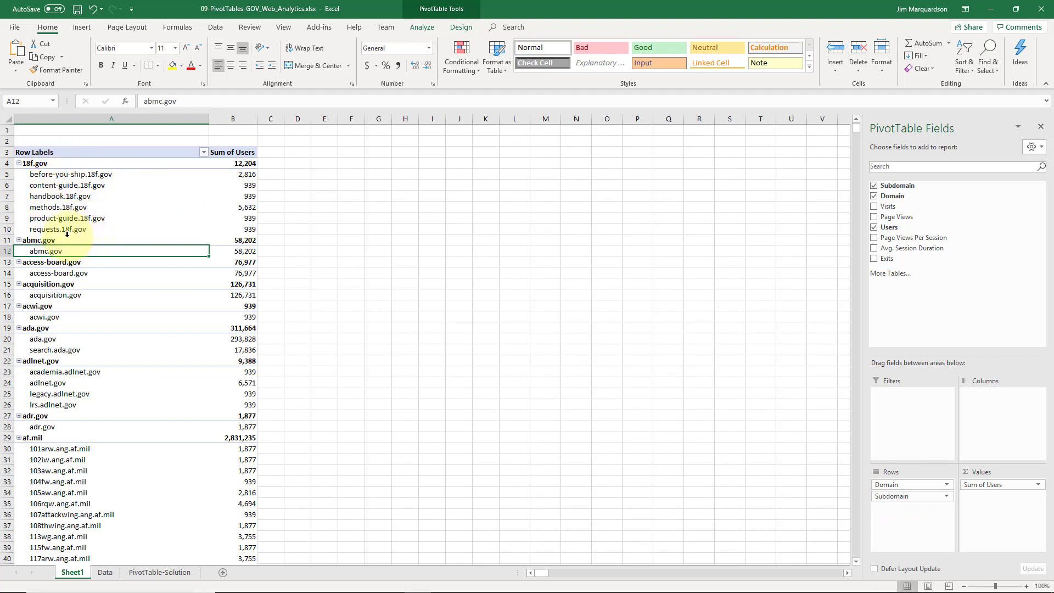
click(49, 207)
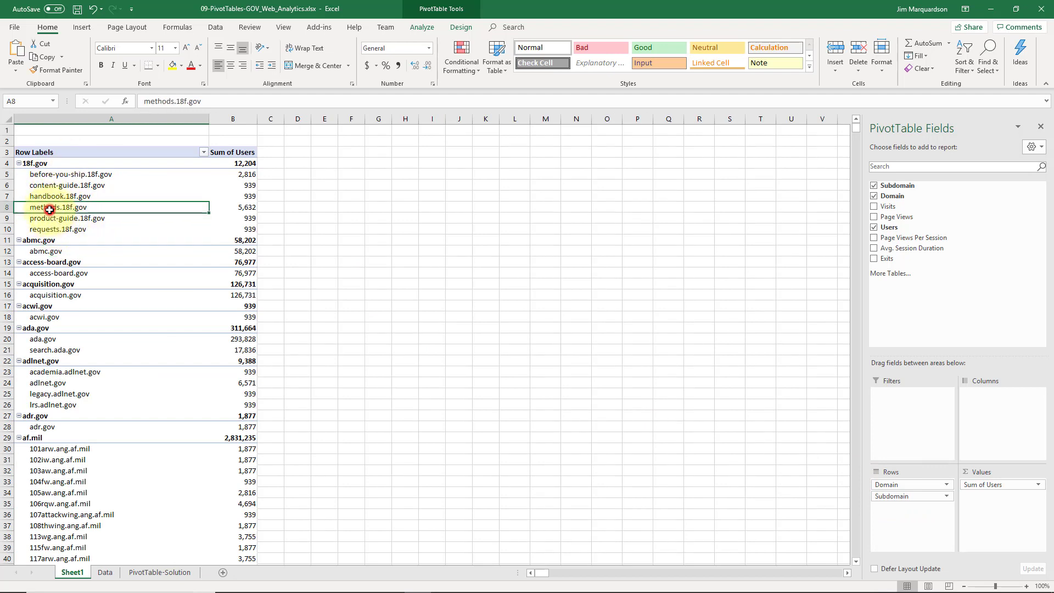
click(65, 181)
click(73, 173)
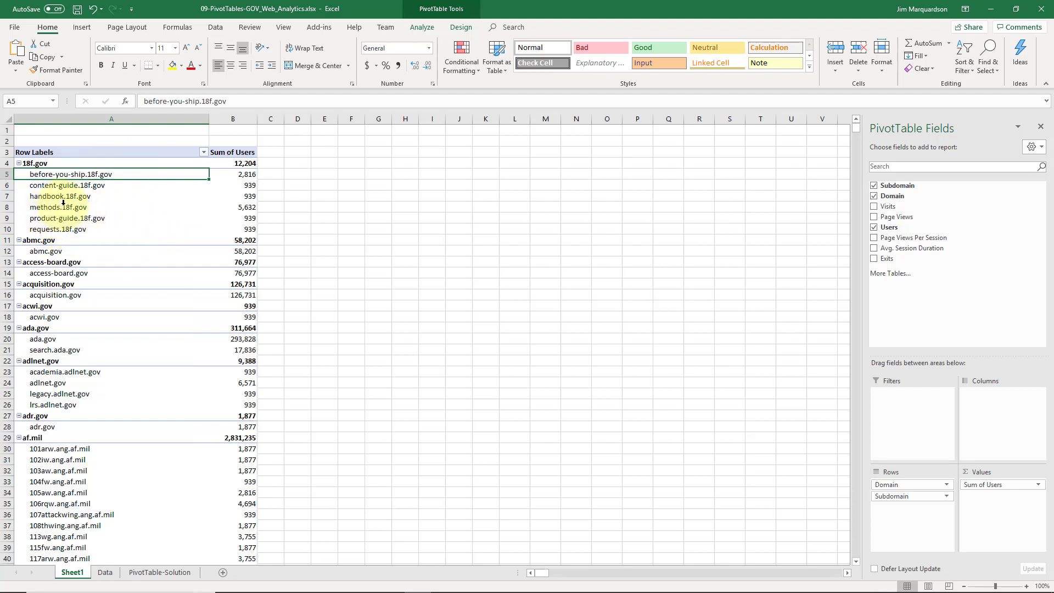
- Examine the user values of the 18f.gov subdomains, and look through the subdomains listed under af.mil
click(245, 207)
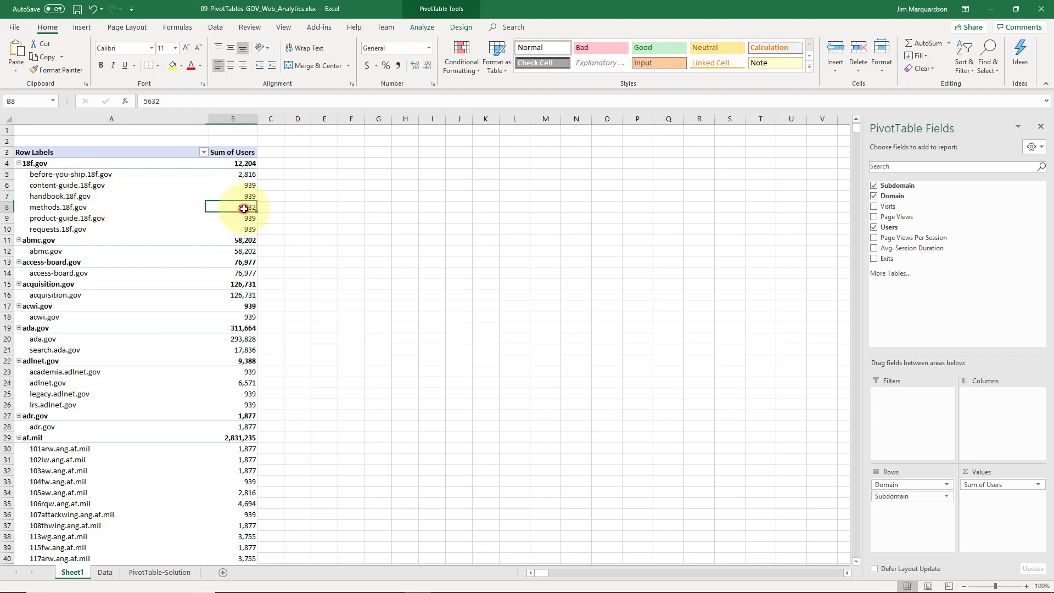
click(71, 203)
click(50, 207)
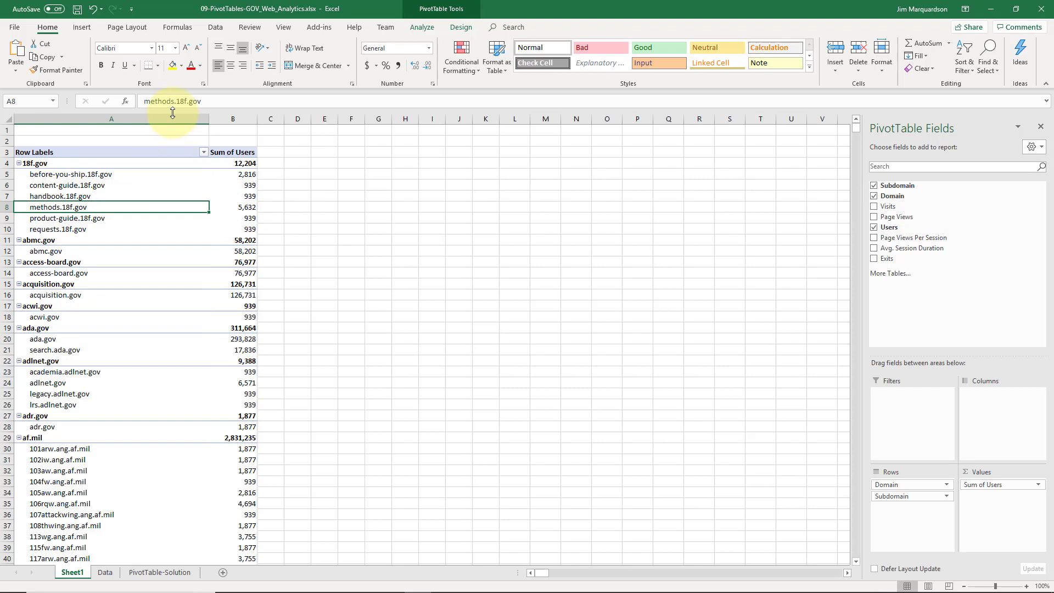
key(Up)
key(Up)
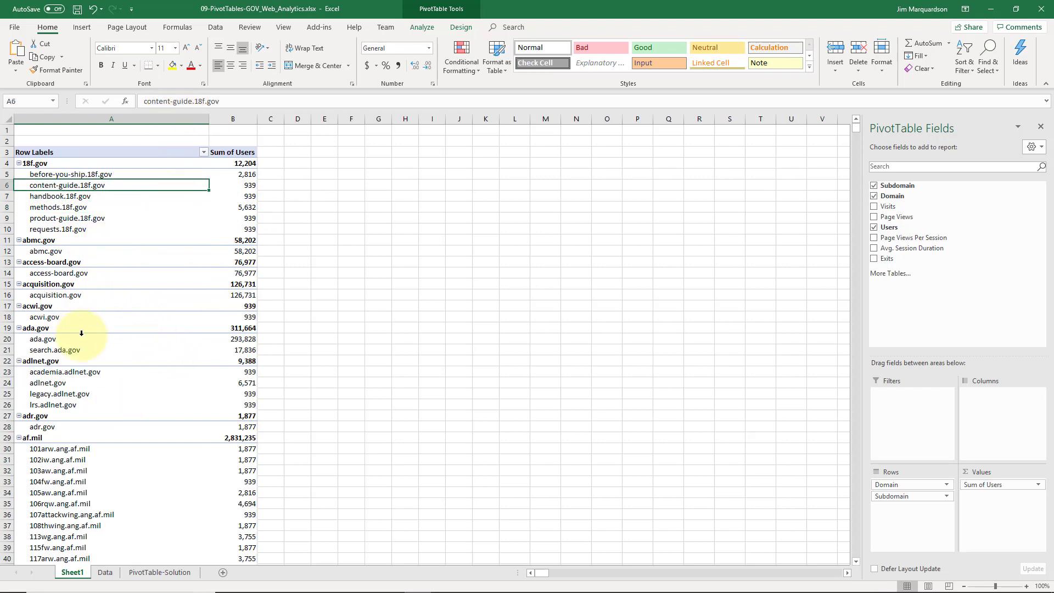
scroll(83, 335, down, 4)
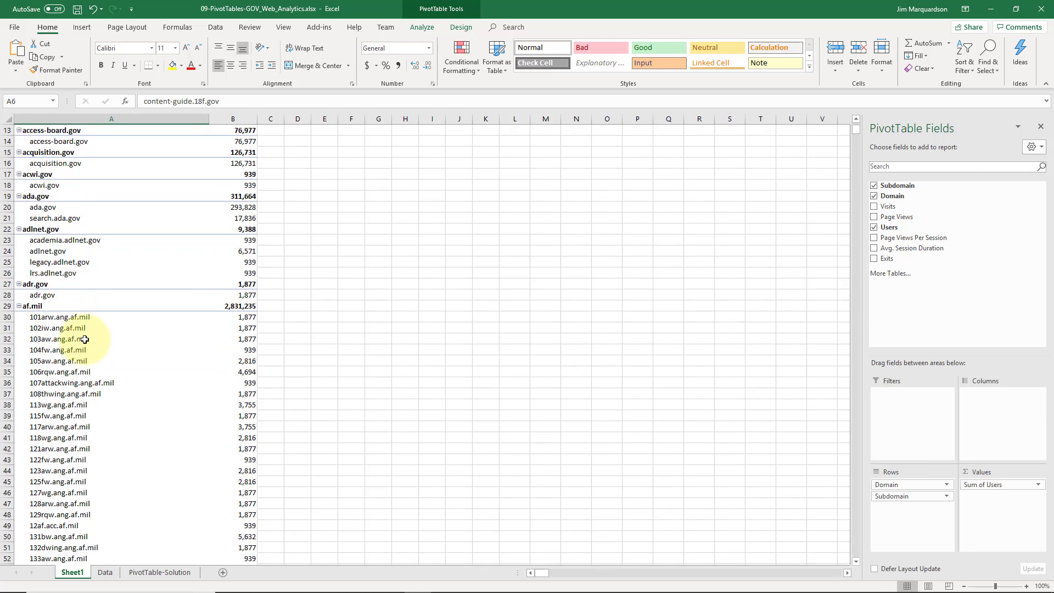
scroll(84, 339, down, 1)
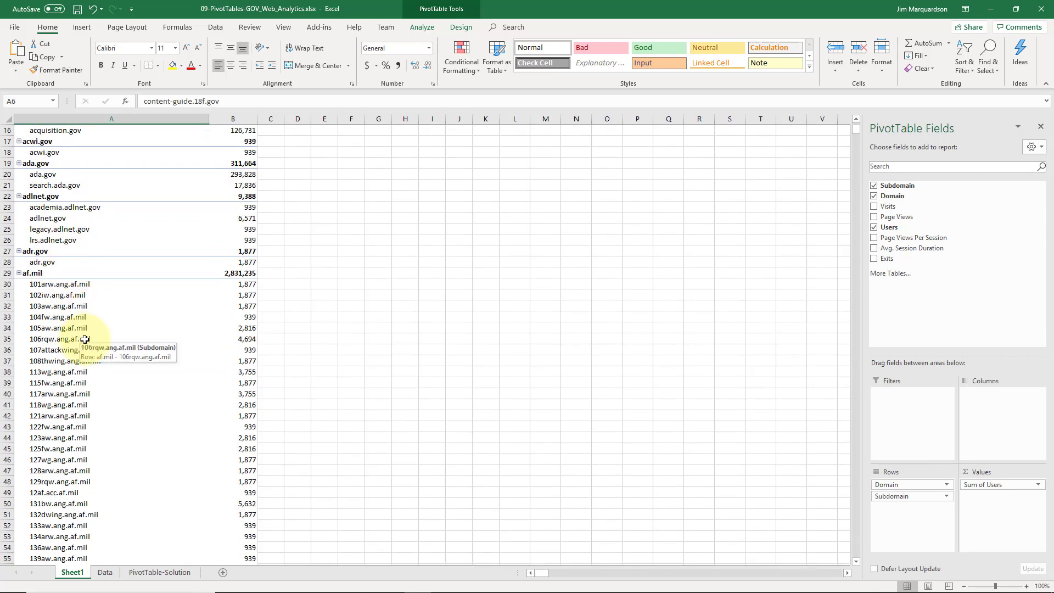
- Look over the source records on the Data sheet and sort them by Subdomain in ascending order
click(105, 572)
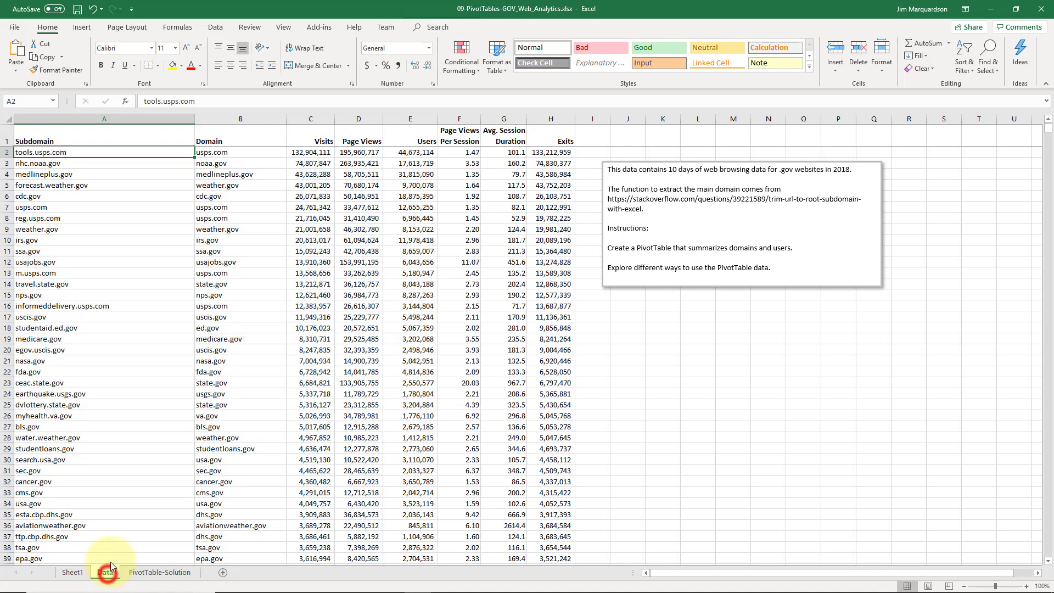
scroll(123, 319, down, 3)
scroll(122, 317, down, 12)
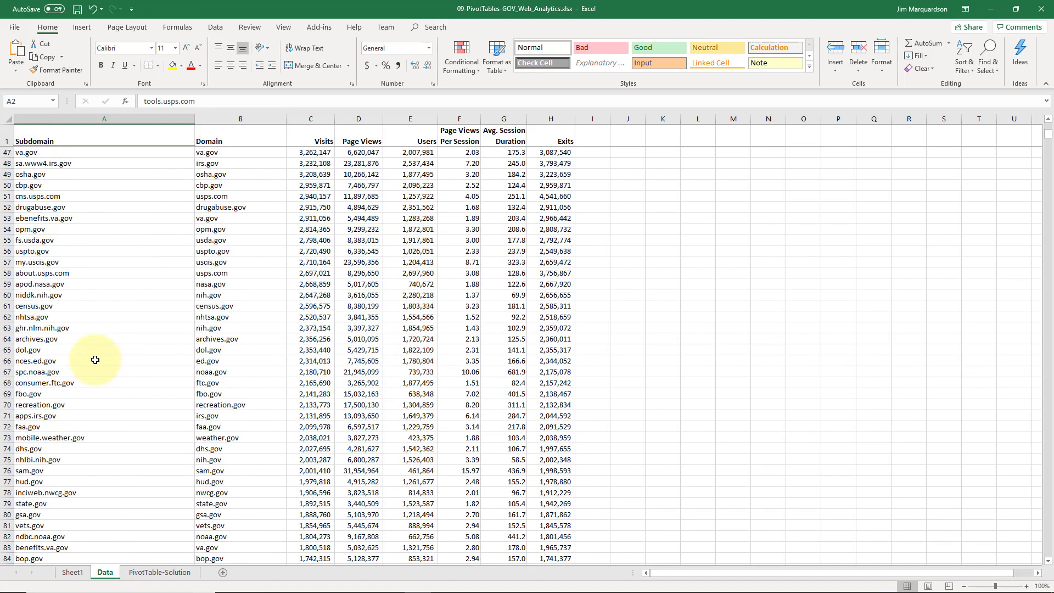
scroll(95, 360, up, 15)
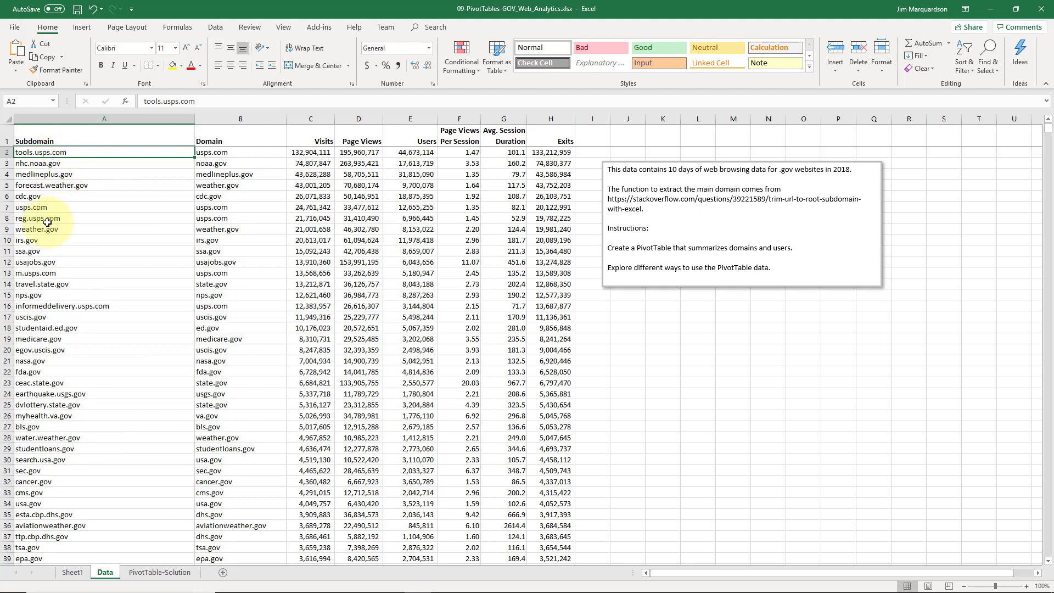
click(80, 136)
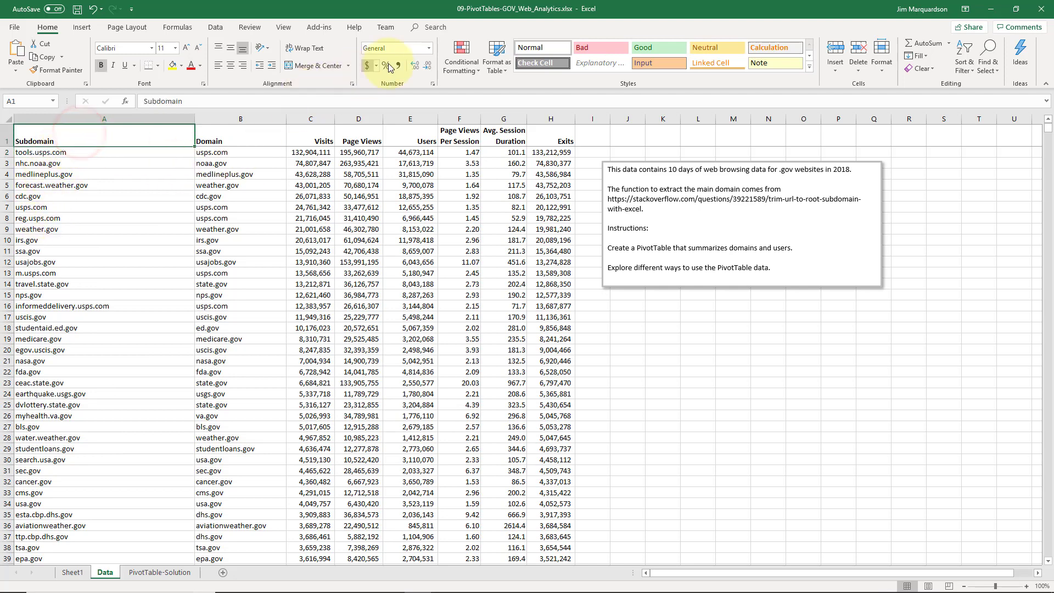
click(216, 25)
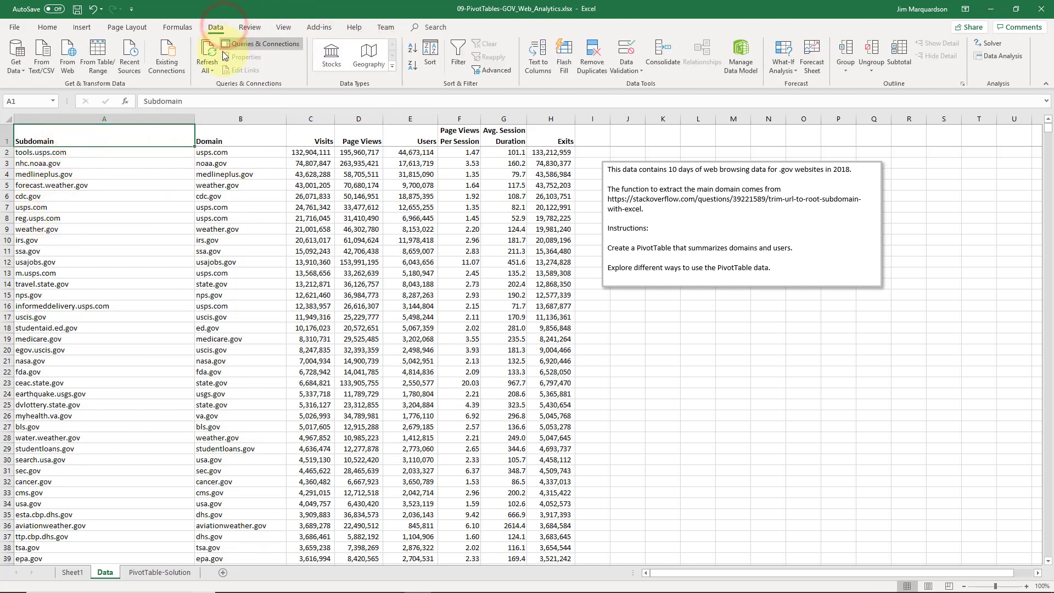
click(415, 53)
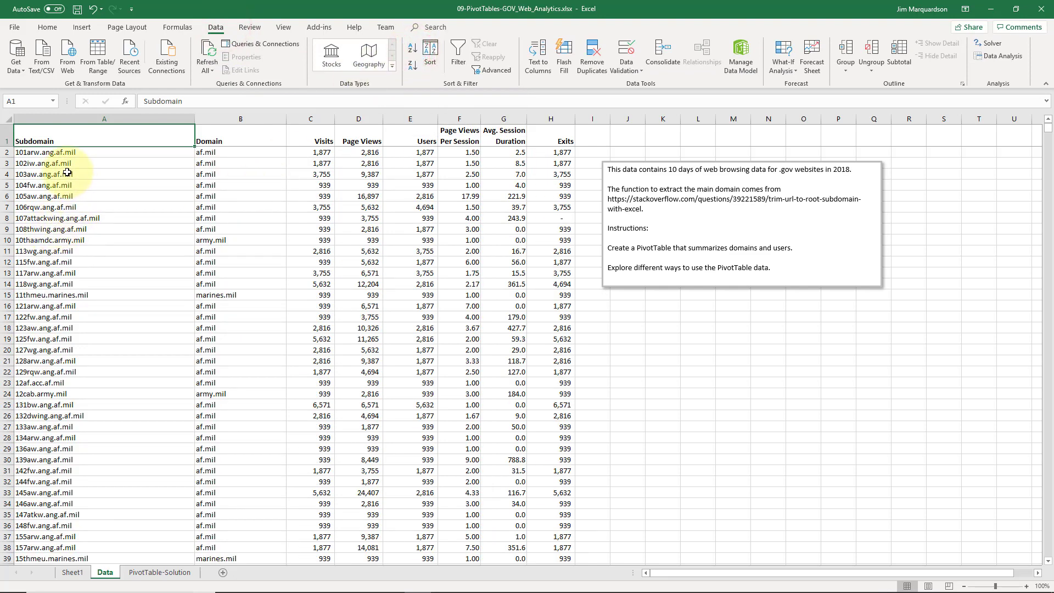
- Look through the sorted source records, comparing each subdomain with the domain it belongs to
click(58, 152)
scroll(87, 235, down, 1)
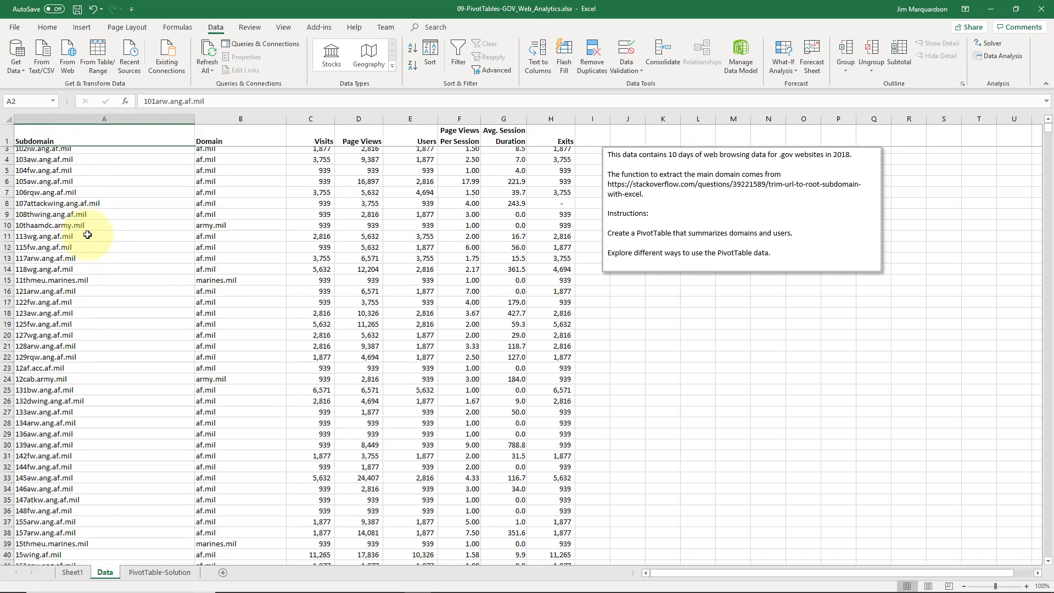
scroll(87, 235, down, 5)
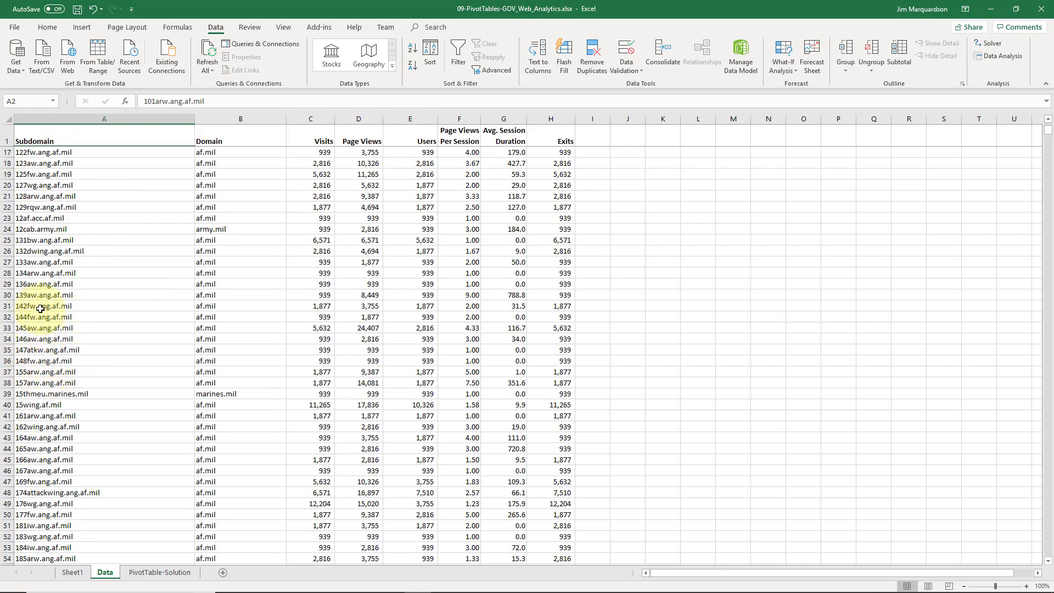
scroll(40, 233, down, 9)
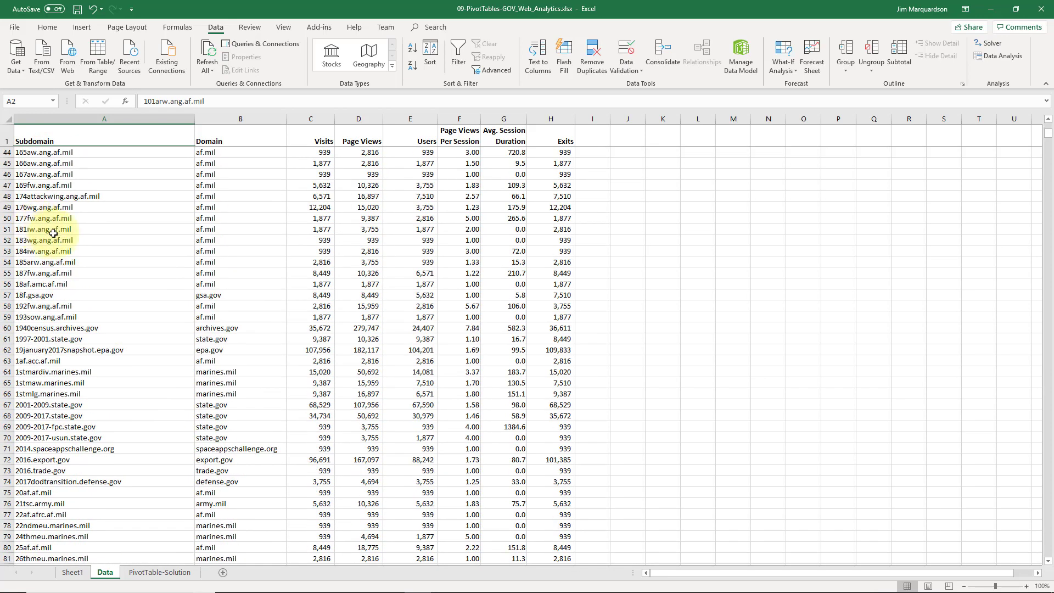
scroll(70, 349, down, 11)
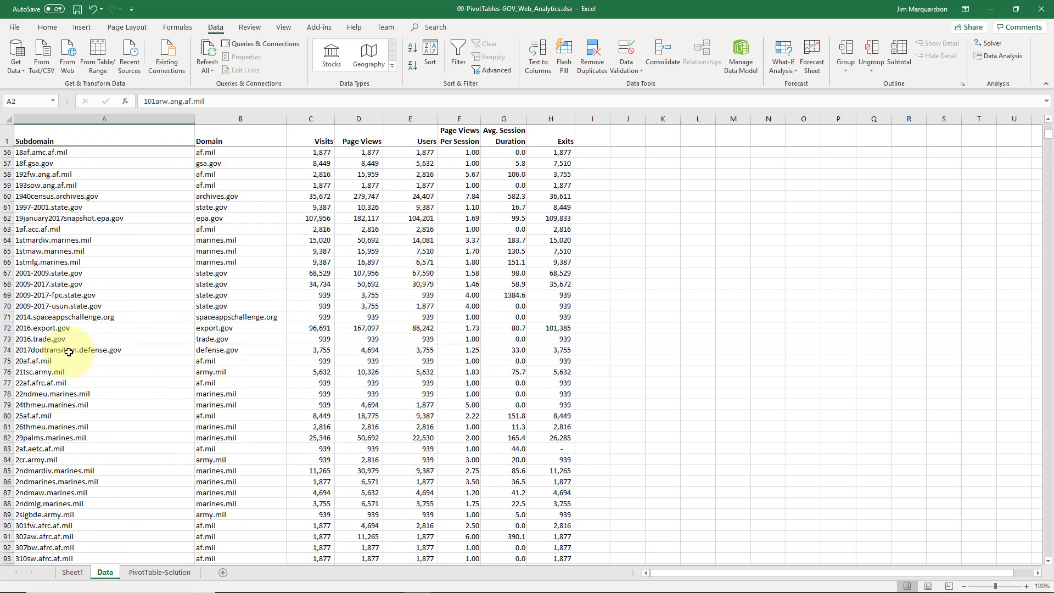
scroll(68, 352, down, 17)
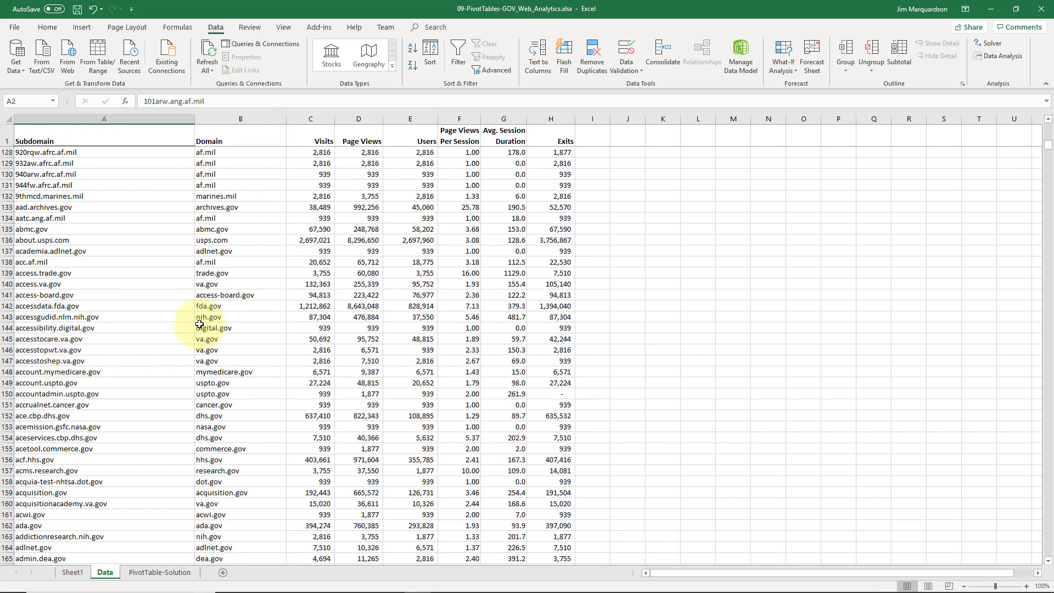
scroll(236, 324, up, 20)
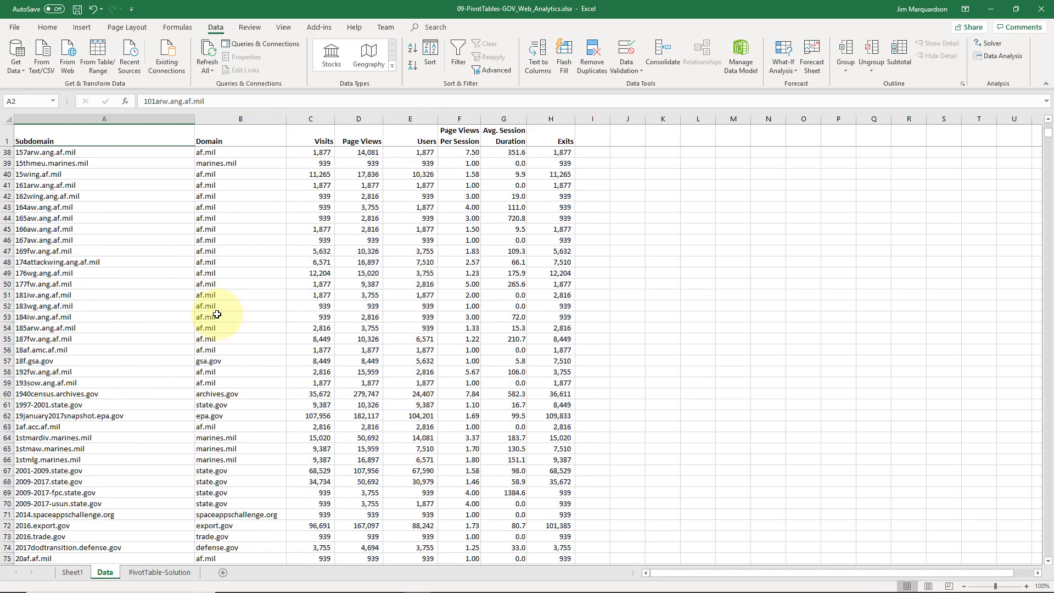
- Sort the source records by Domain in ascending order and return to the start of the PivotTable on Sheet1
click(226, 133)
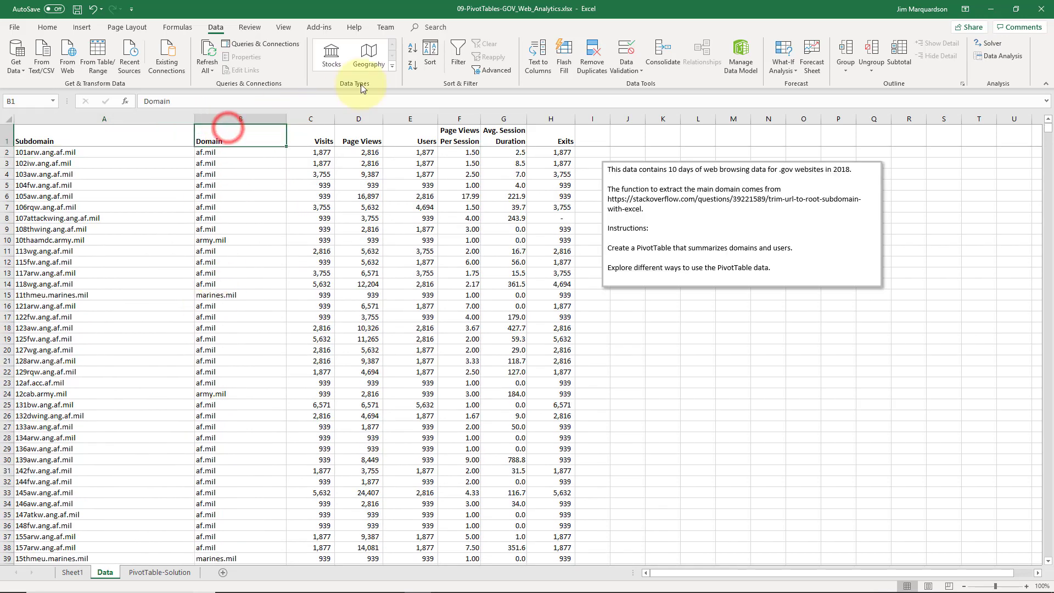
click(413, 50)
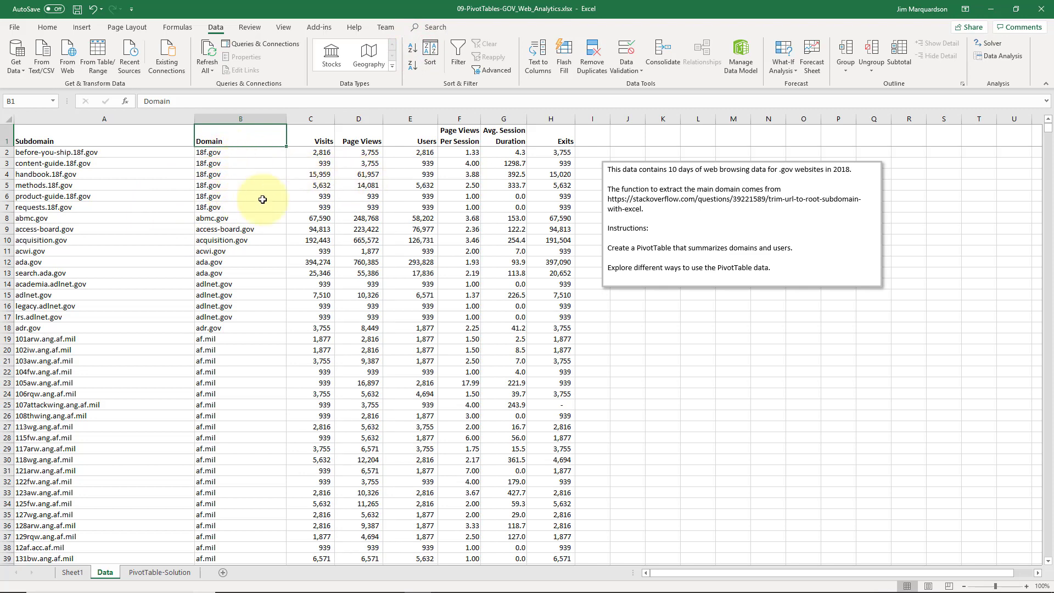
click(72, 572)
scroll(199, 311, up, 5)
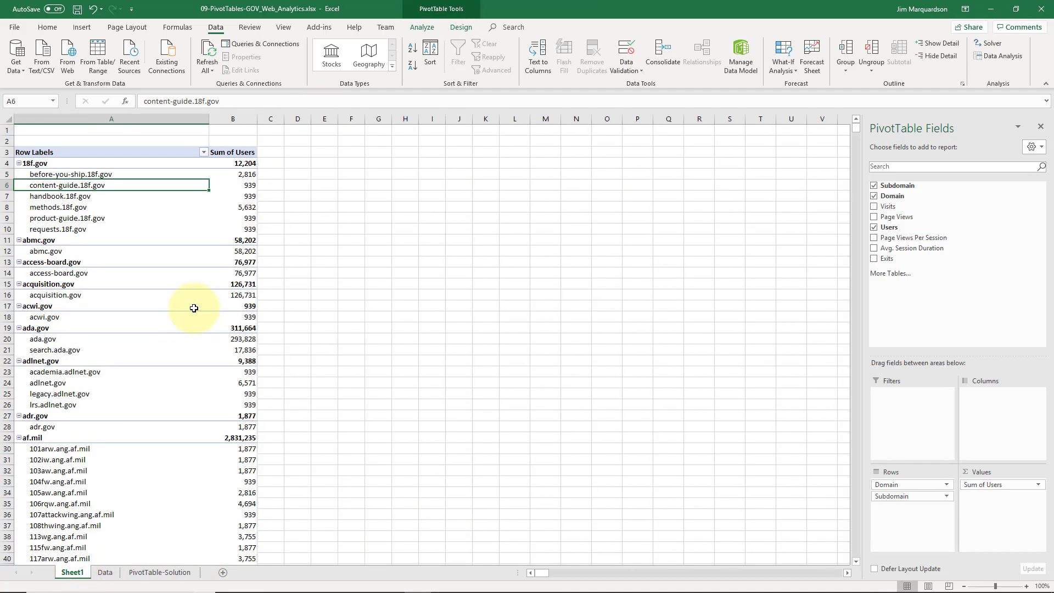
click(993, 495)
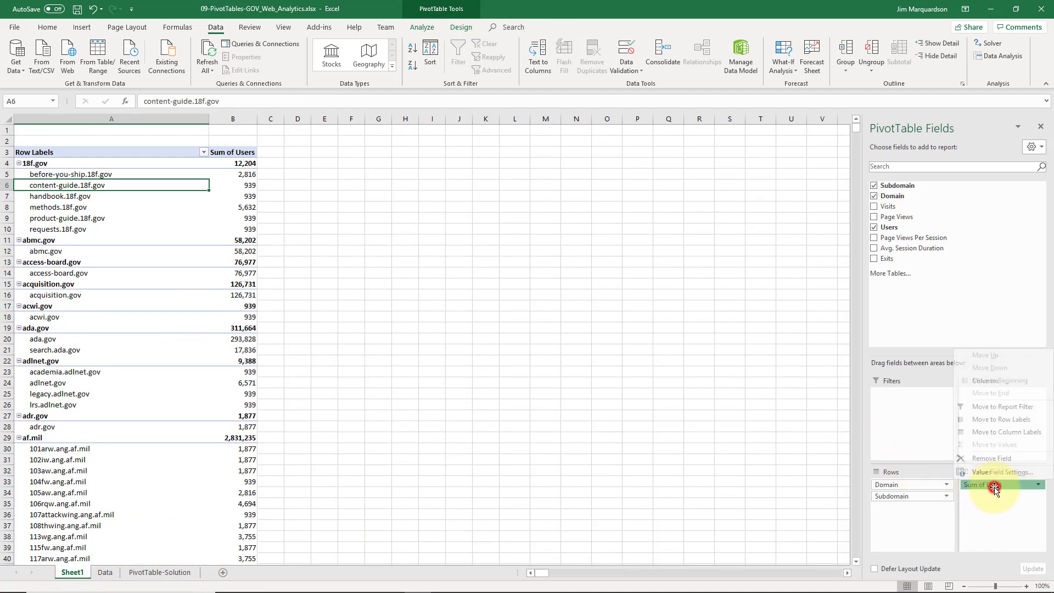
click(448, 181)
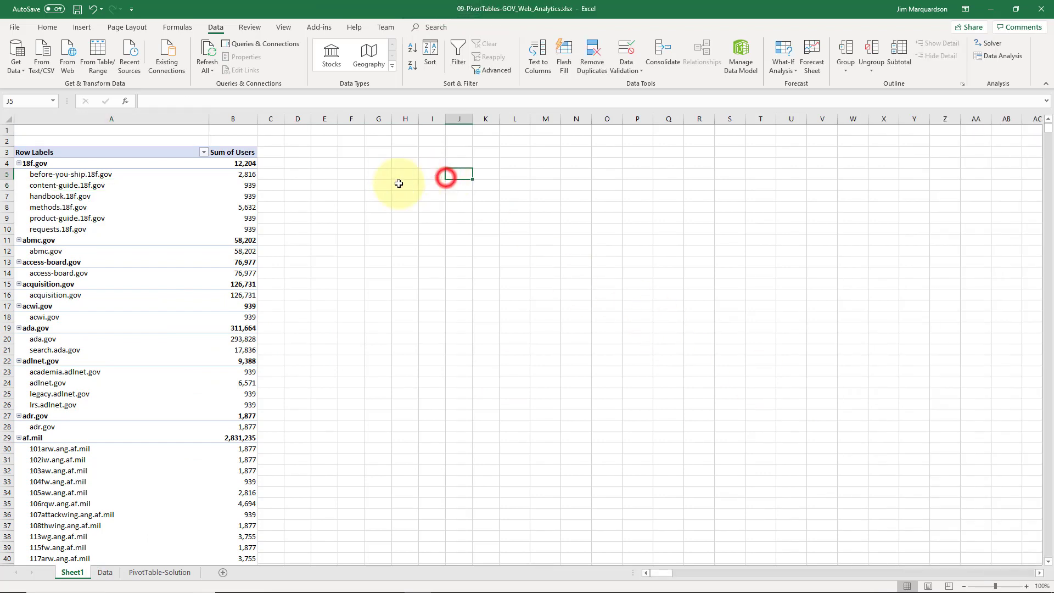
click(172, 152)
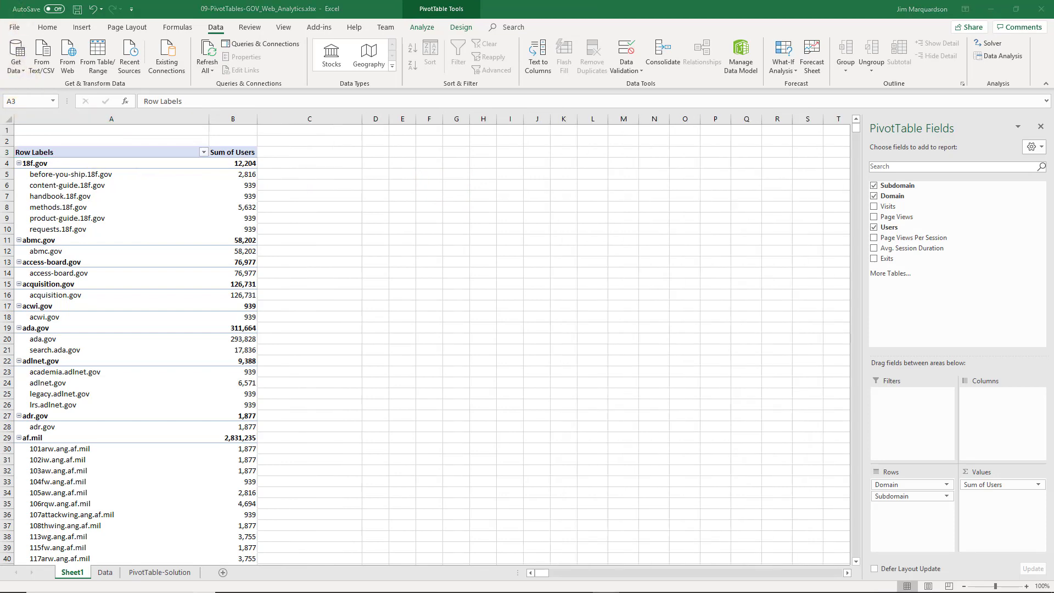
click(624, 302)
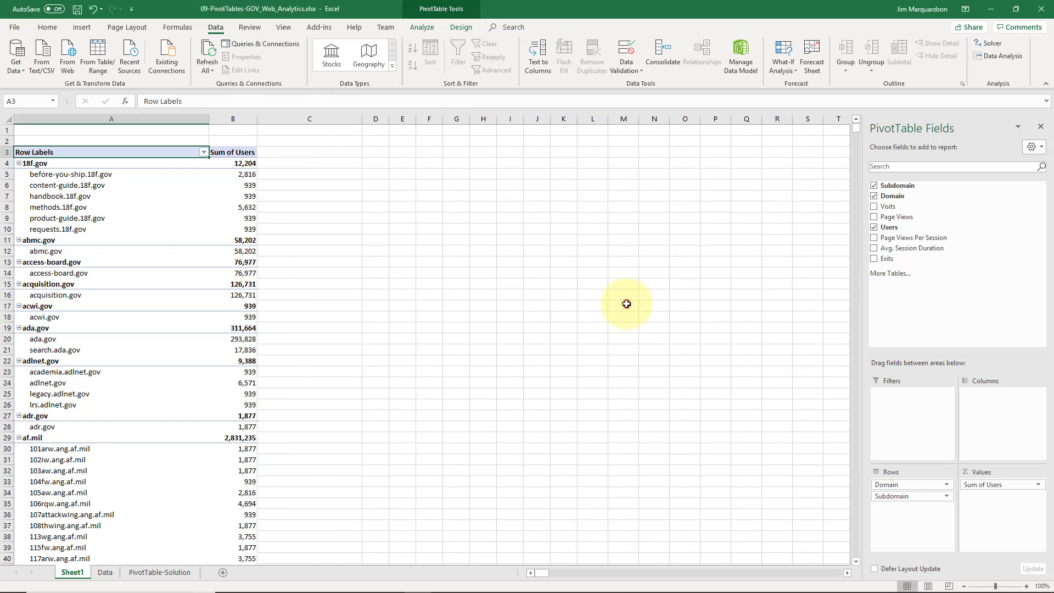
click(255, 135)
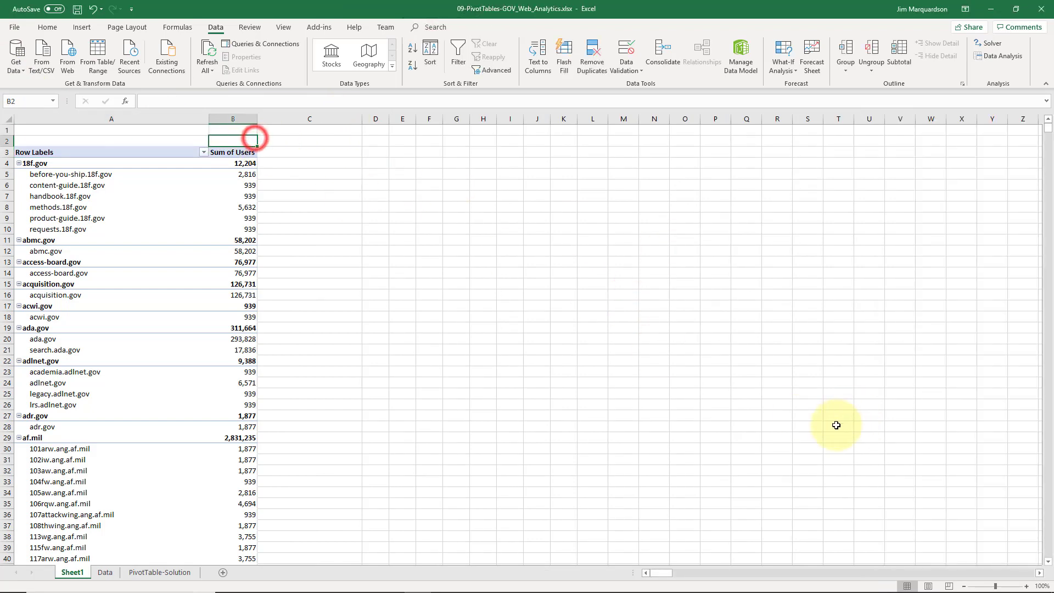
- Change the calculation of the PivotTable's Users value field to Min
click(195, 208)
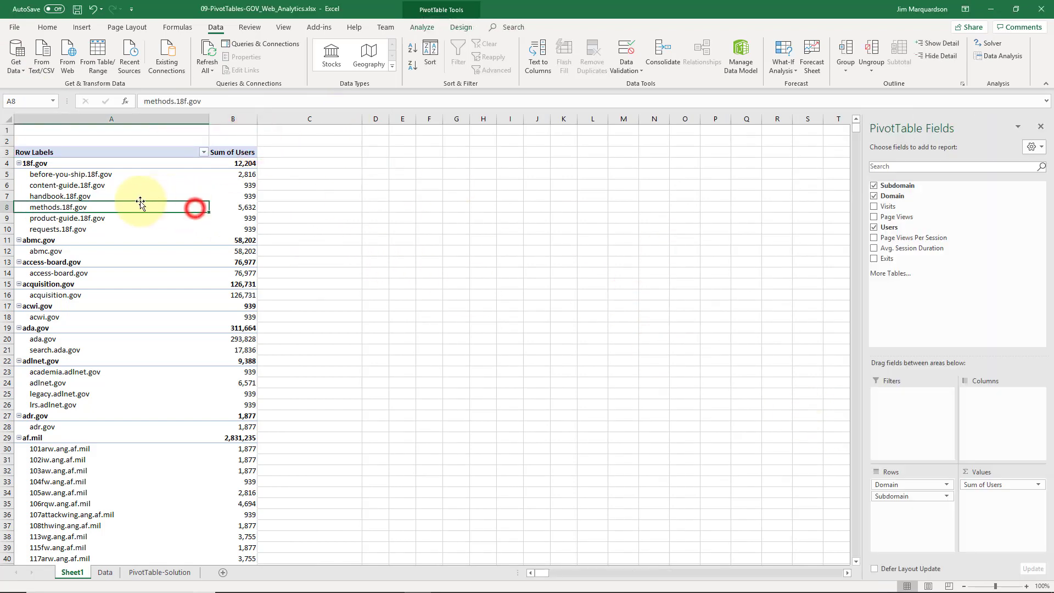
click(995, 486)
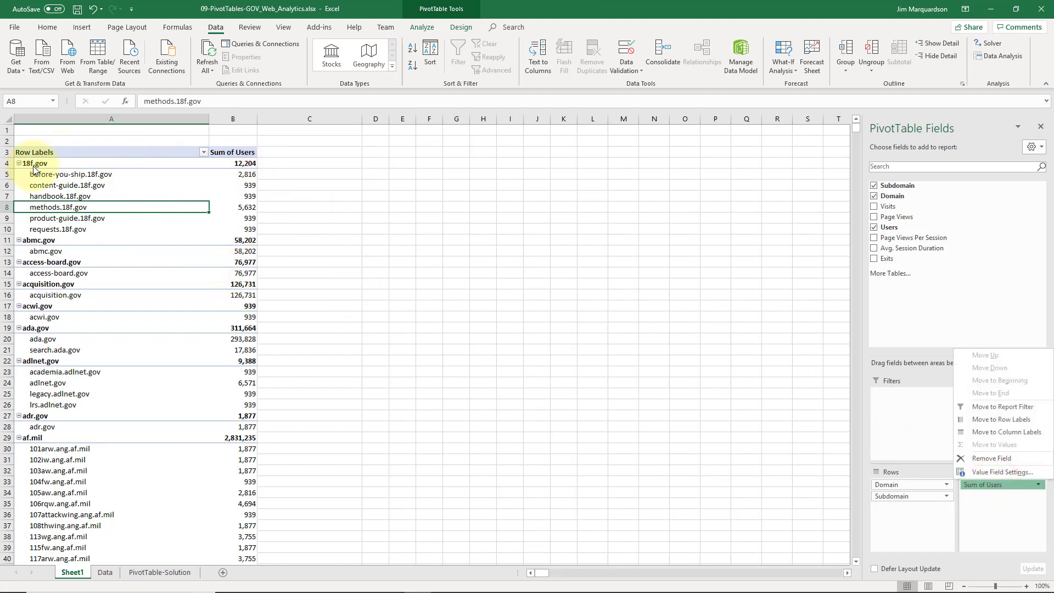
click(995, 473)
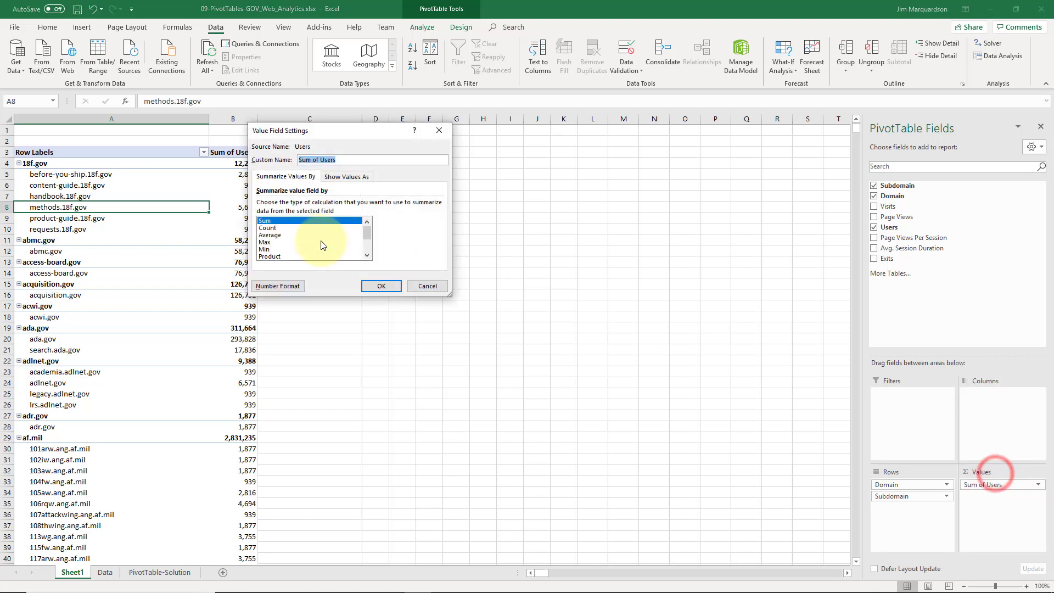
click(285, 250)
click(381, 286)
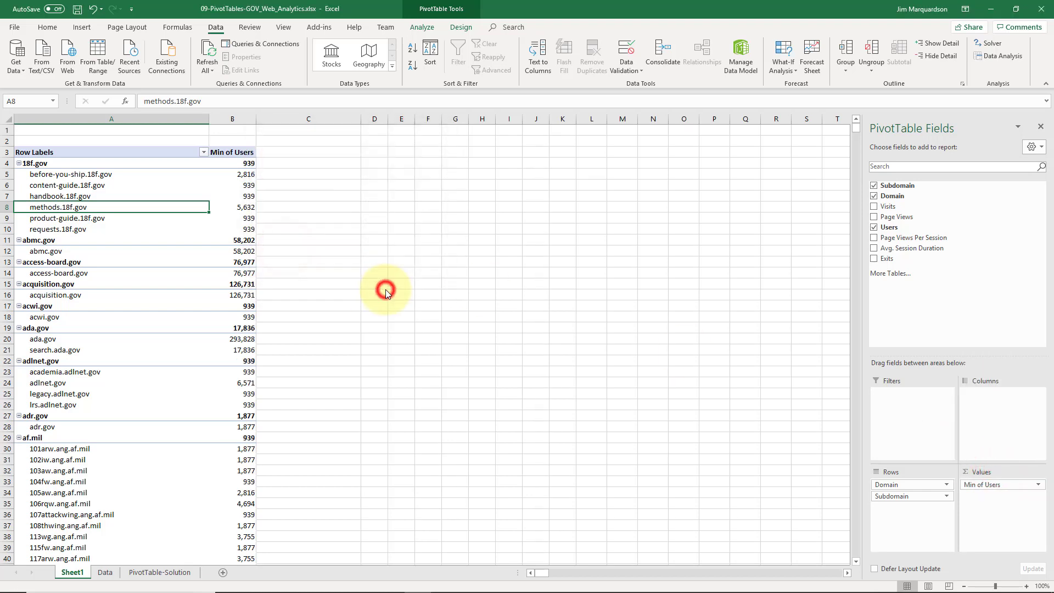
- Check the minimum users value for 18f.gov and look through the minimums of the domains and subdomains below it
click(229, 163)
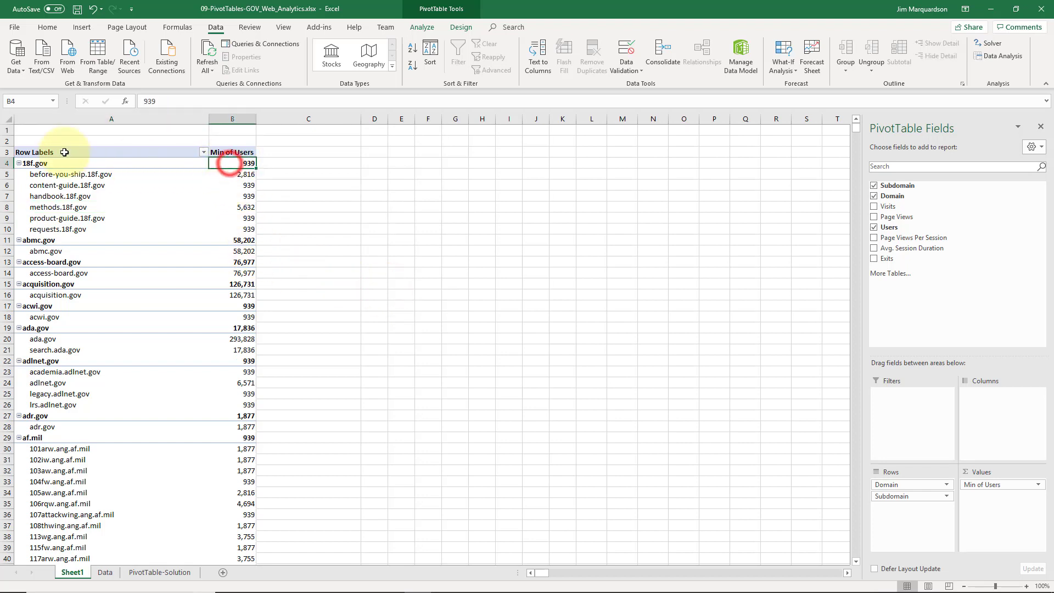
click(42, 163)
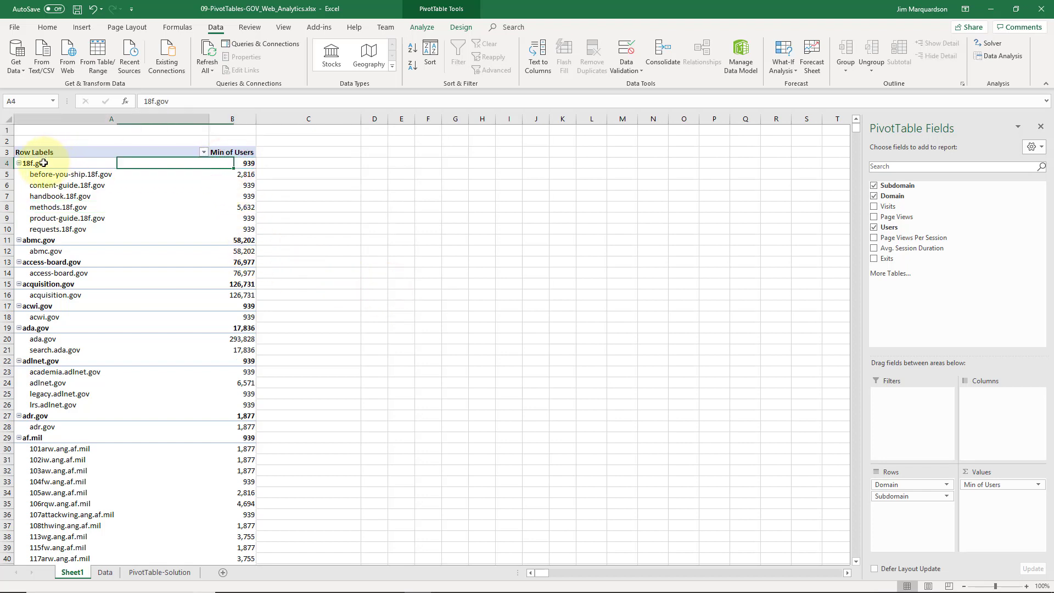
click(231, 163)
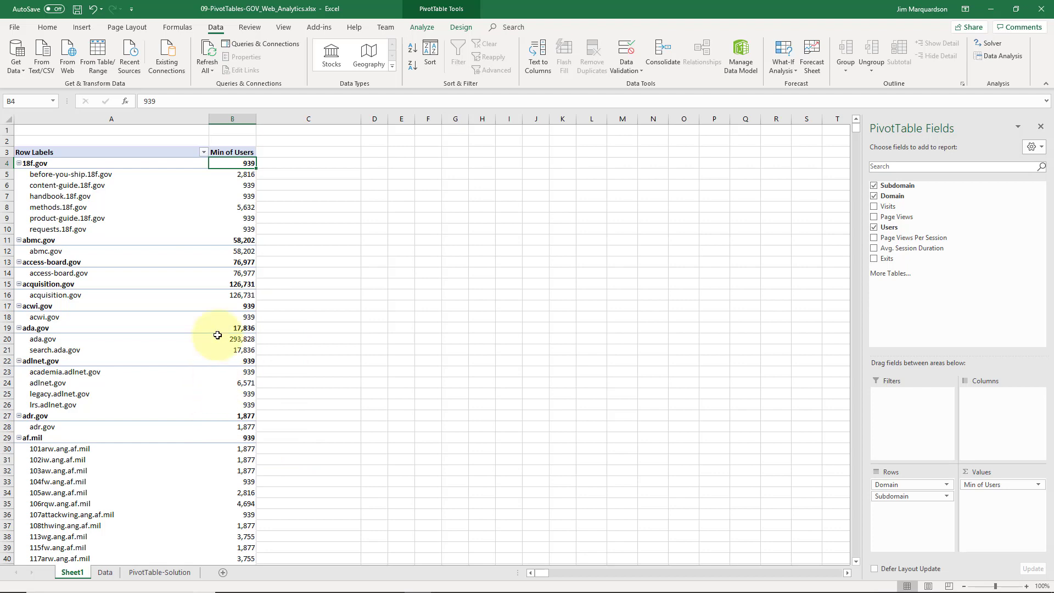
mouse_move(218, 335)
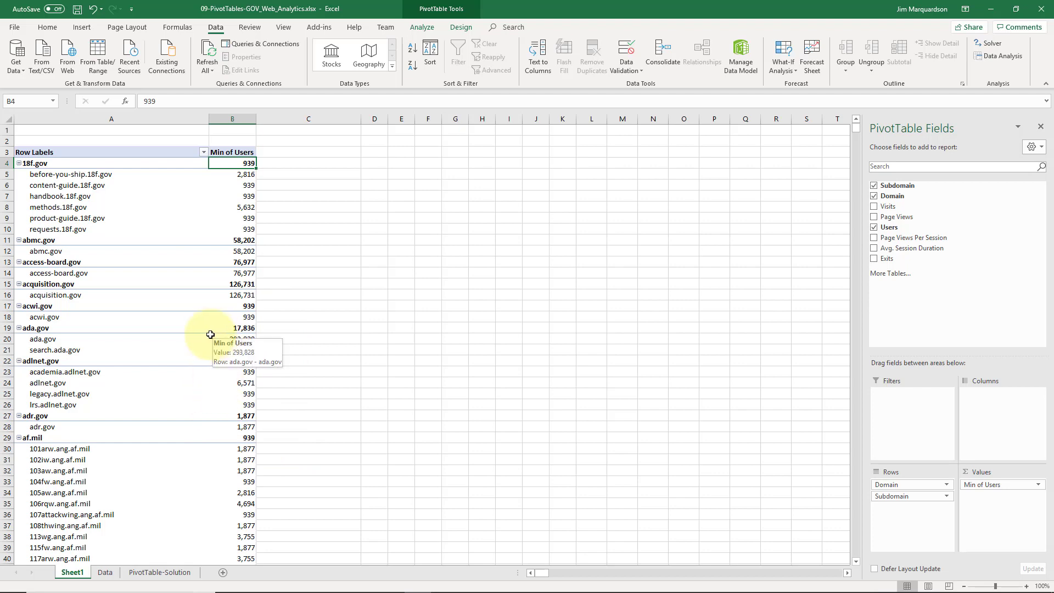
click(296, 263)
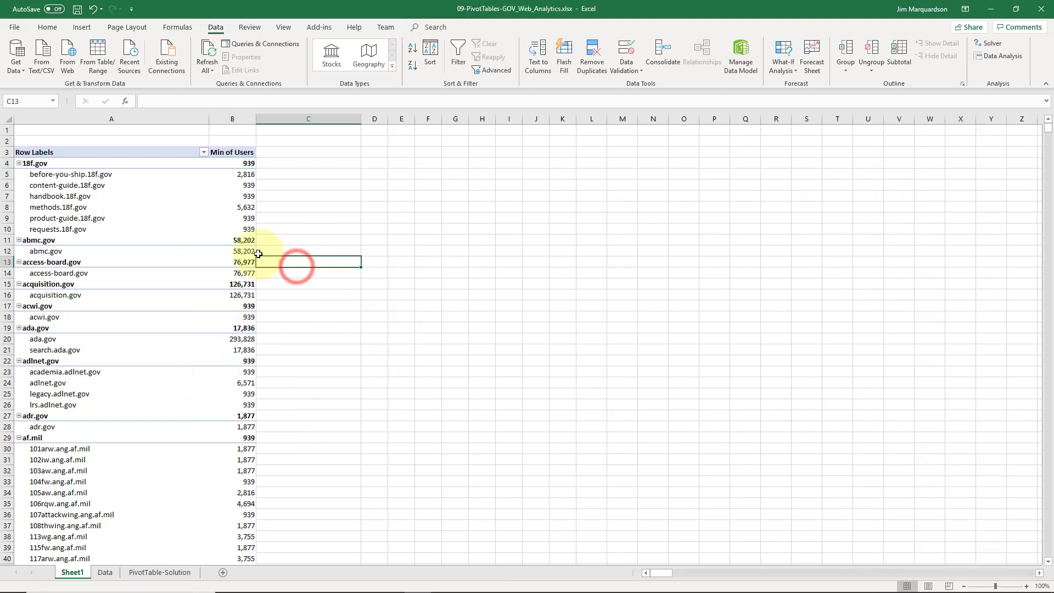
scroll(204, 337, down, 11)
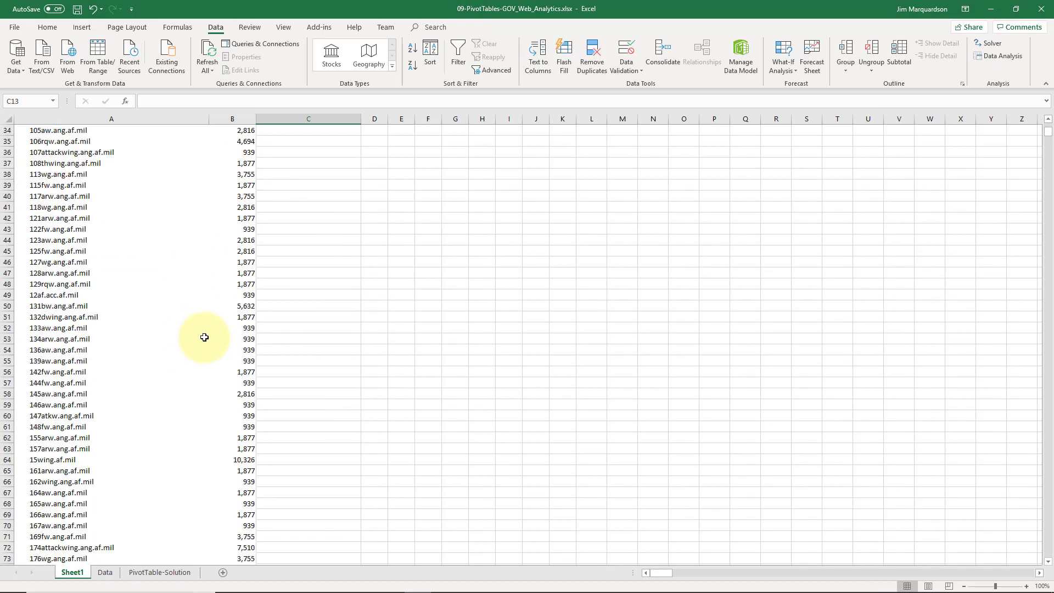
- Collapse the af.mil and afadvantage.gov domain groups in the PivotTable so their subdomains are hidden
scroll(204, 337, down, 20)
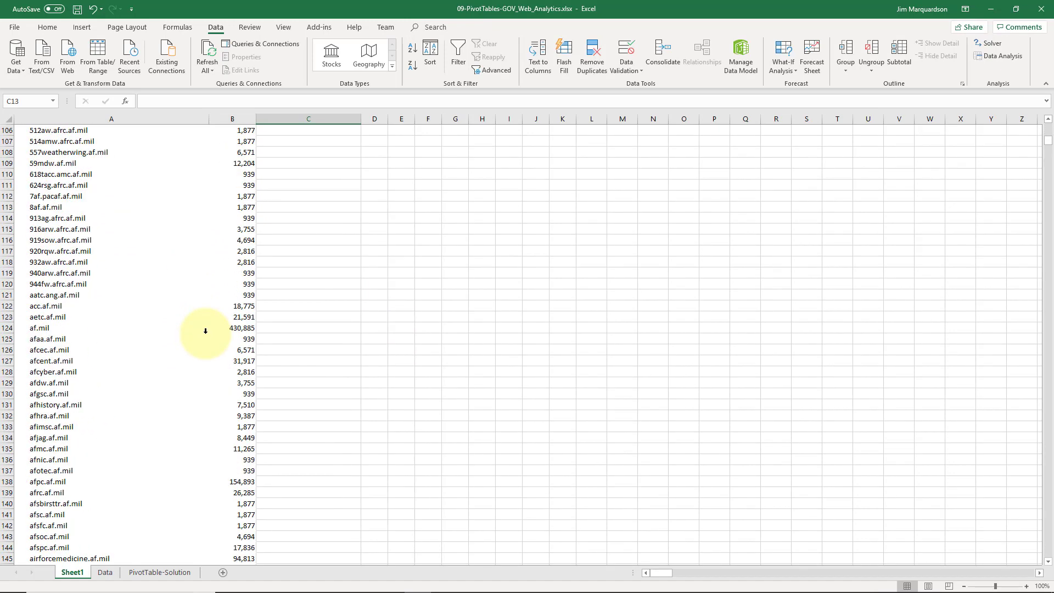
scroll(206, 331, down, 20)
scroll(200, 328, up, 20)
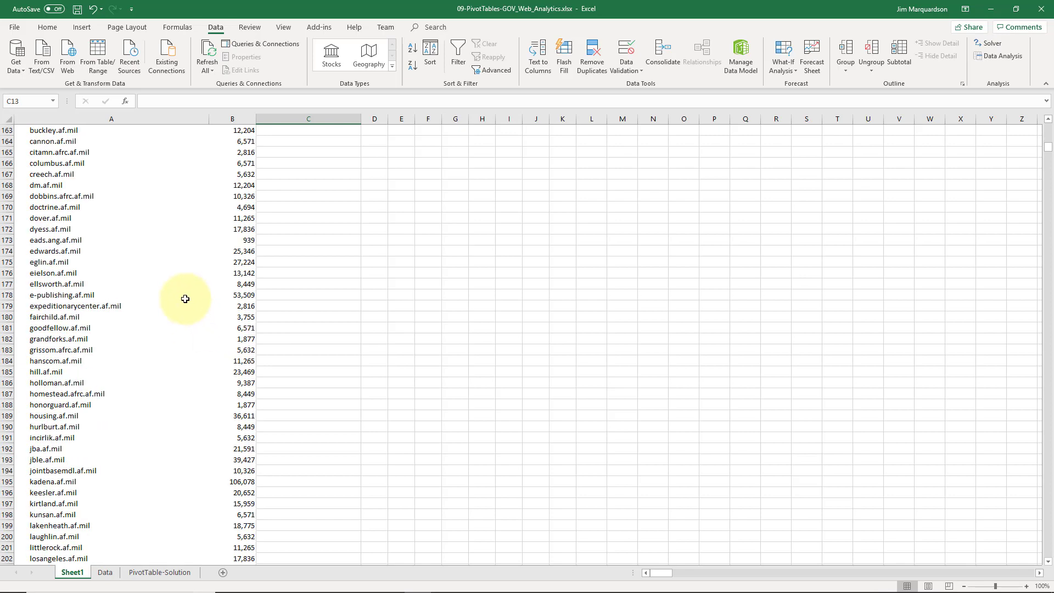
scroll(164, 284, up, 7)
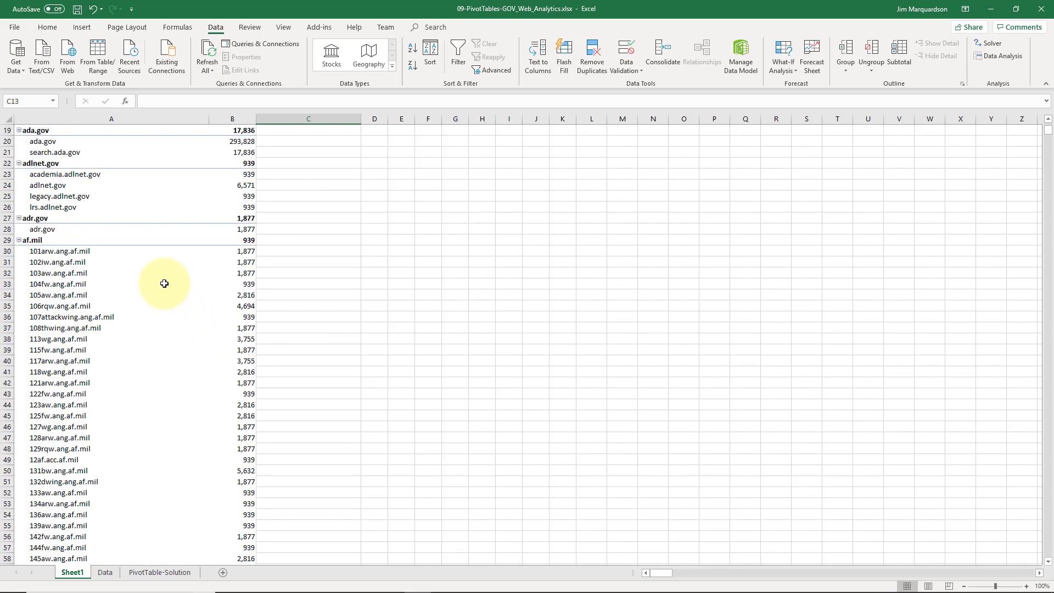
click(19, 240)
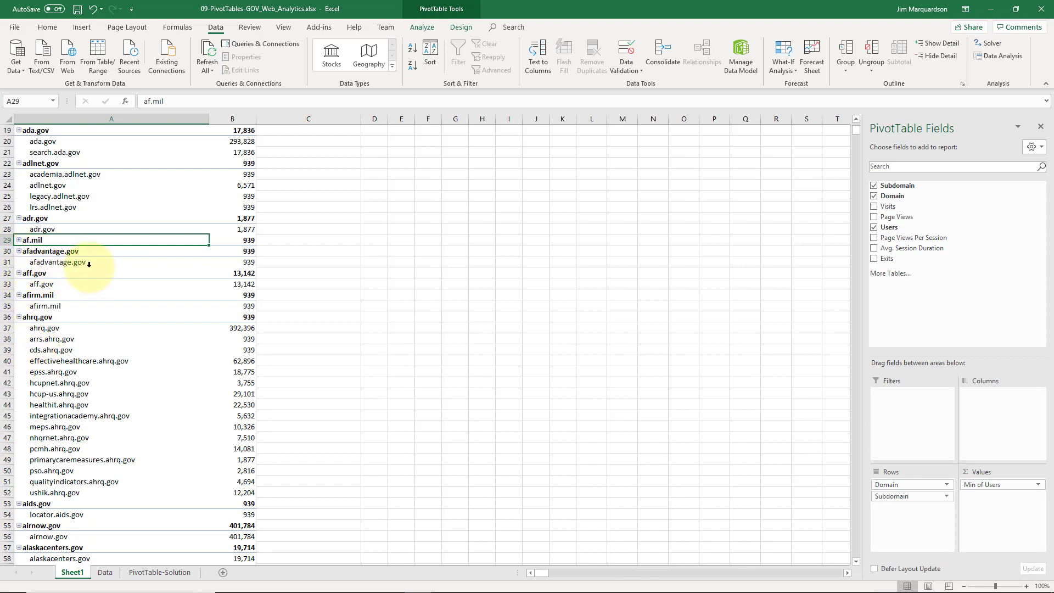
click(18, 251)
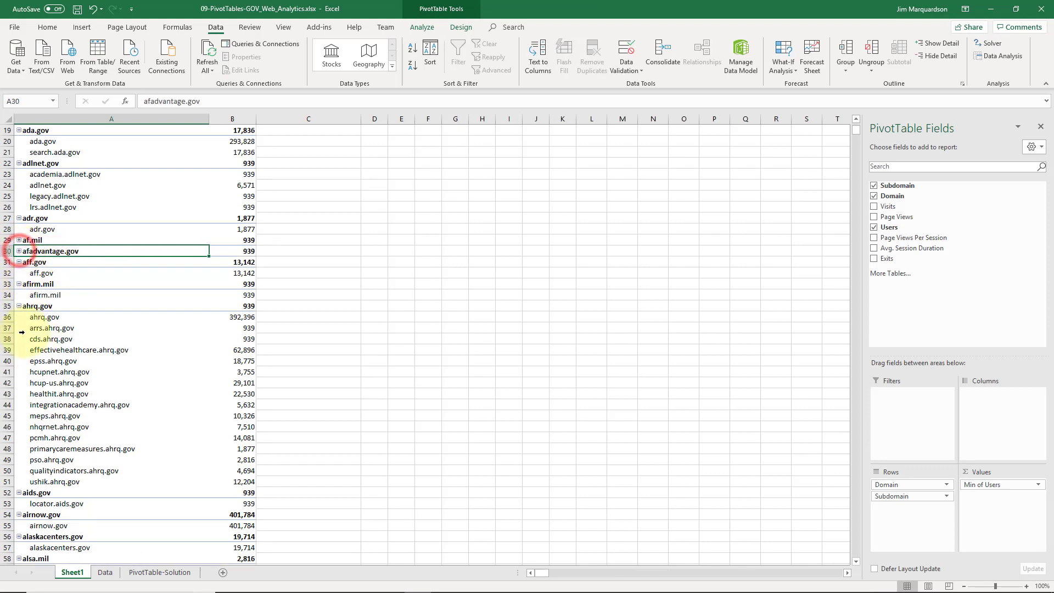
scroll(222, 298, up, 5)
scroll(217, 291, up, 1)
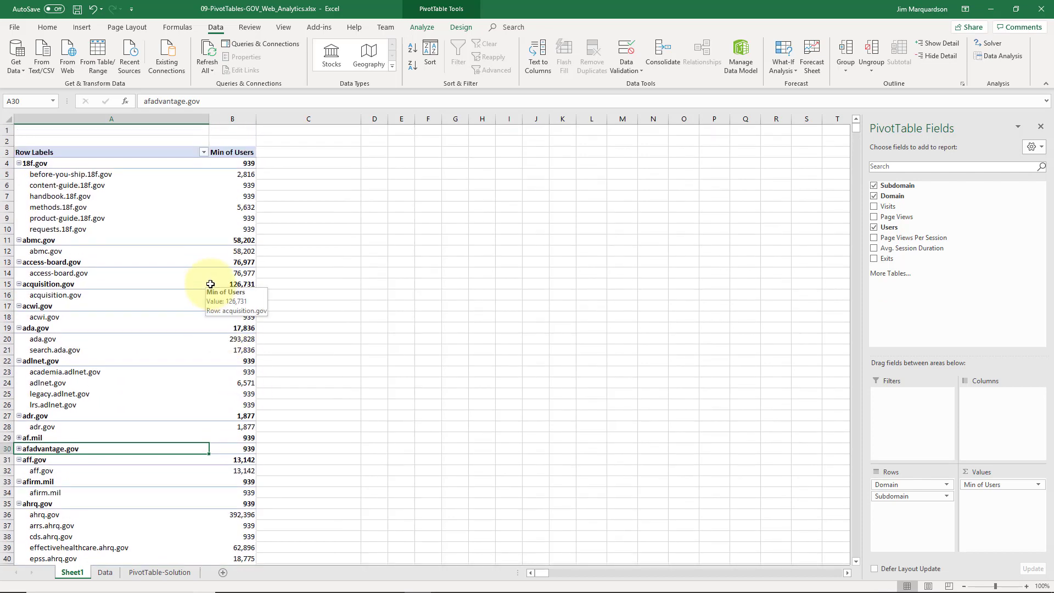